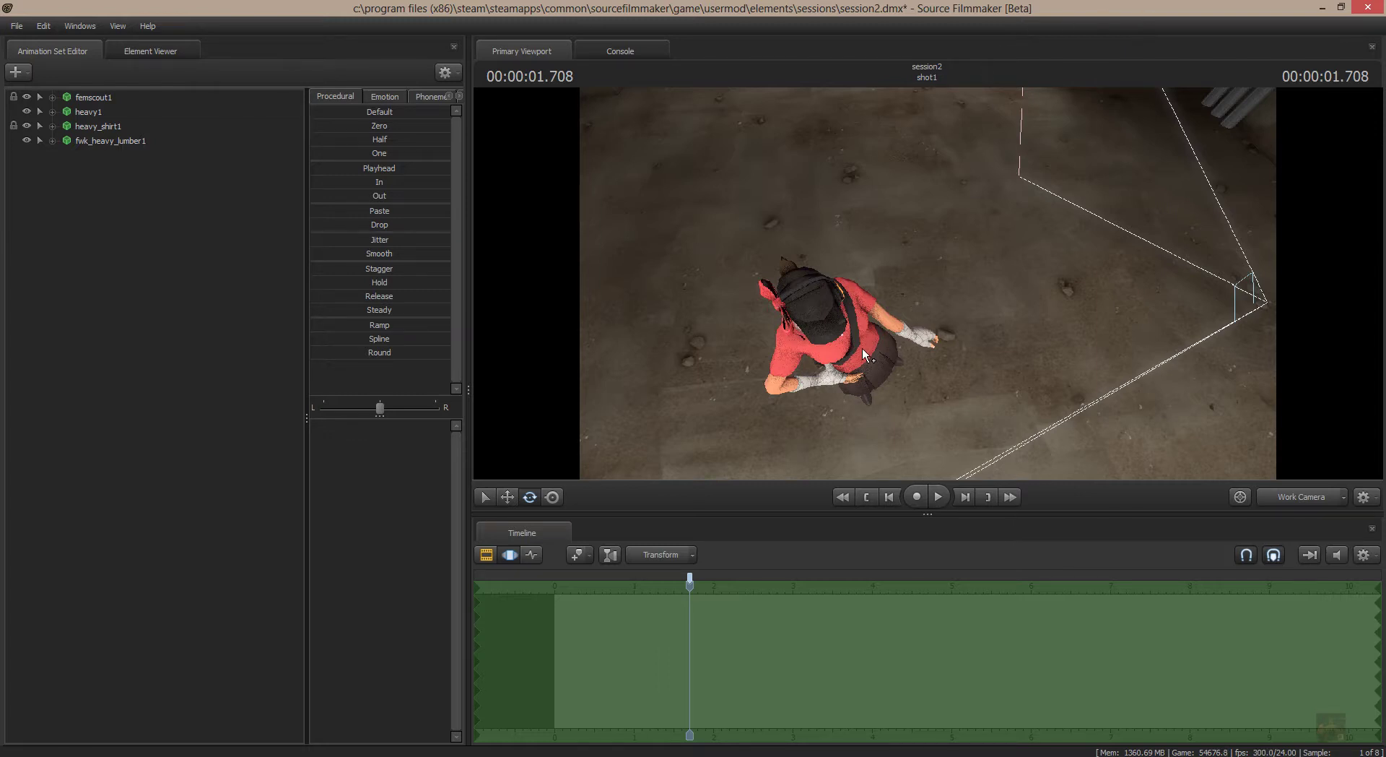
Compare the work camera and camera1 views, settling on camera1's full-length view of the Scout.
left_click(1328, 492)
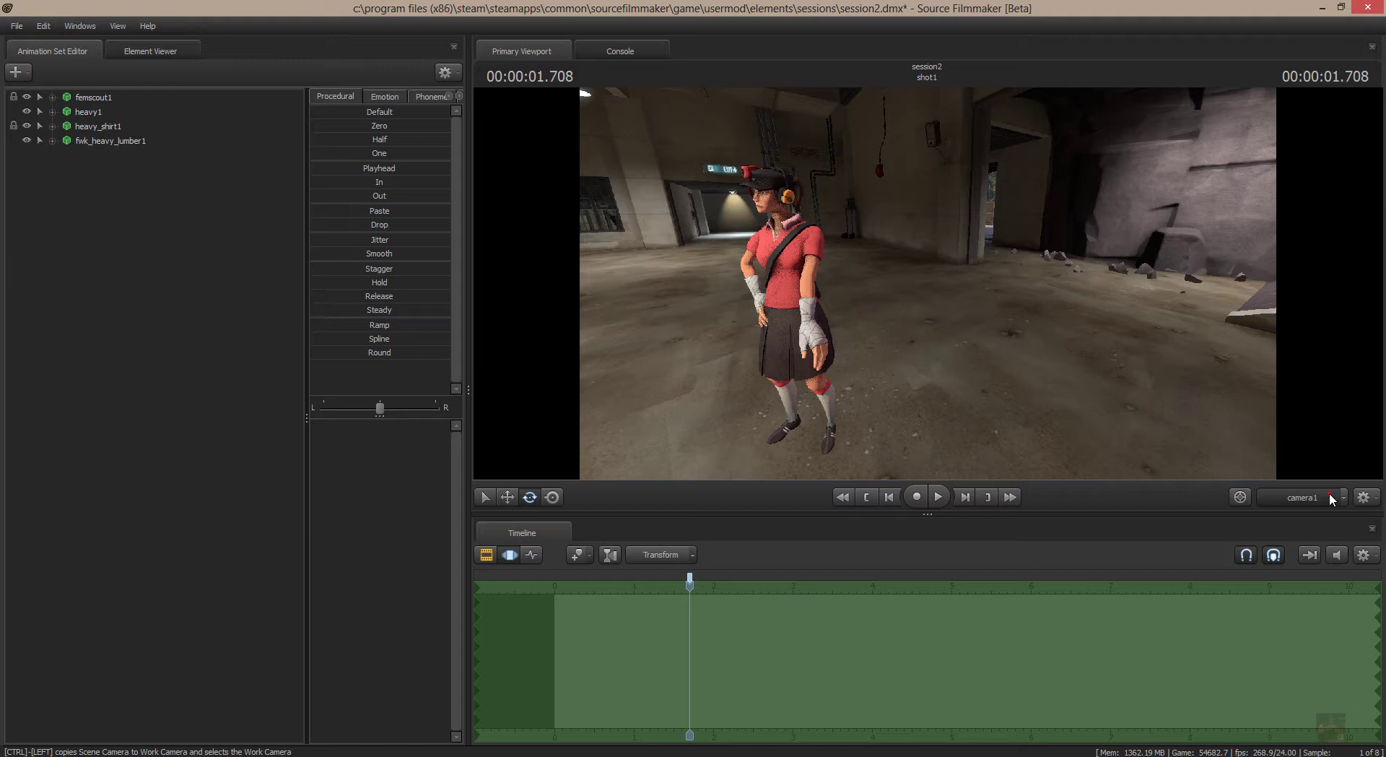
left_click(1328, 492)
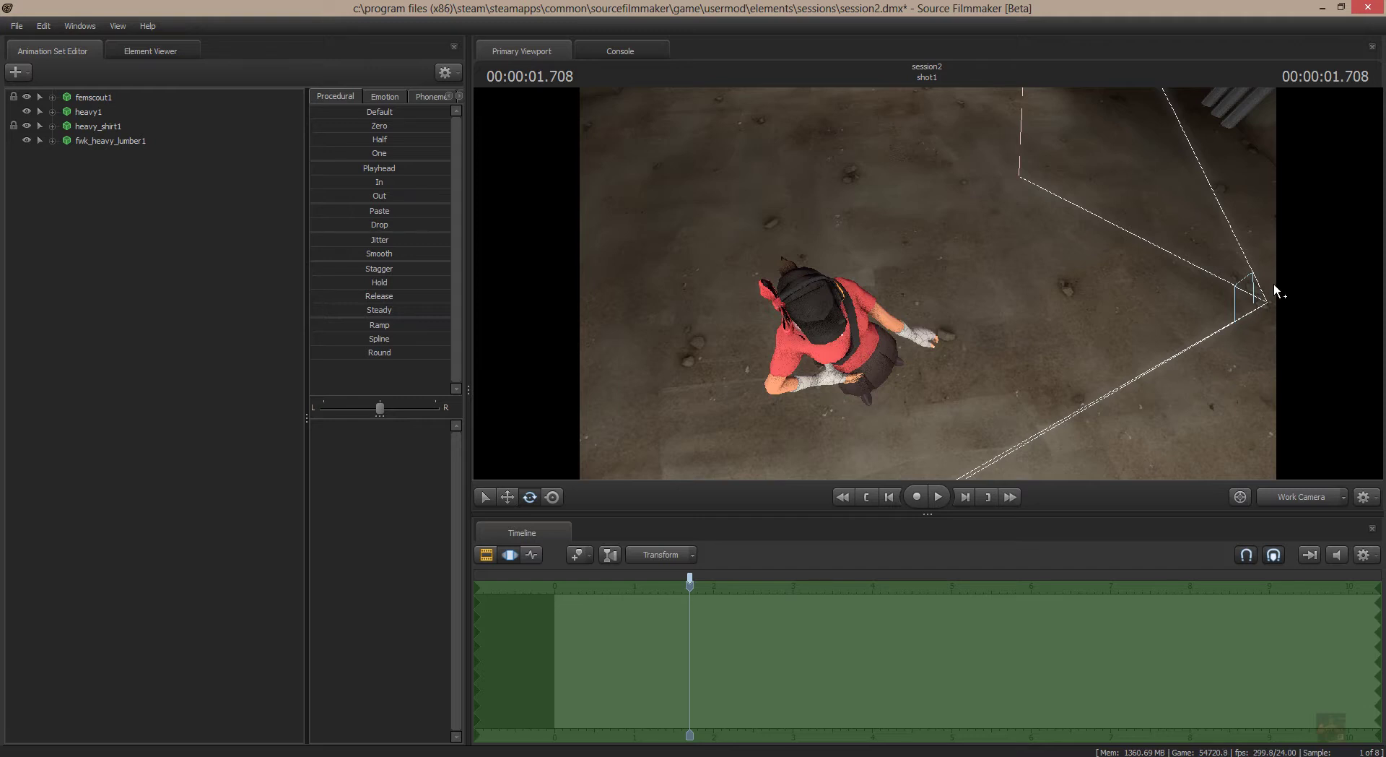
left_click(1327, 500)
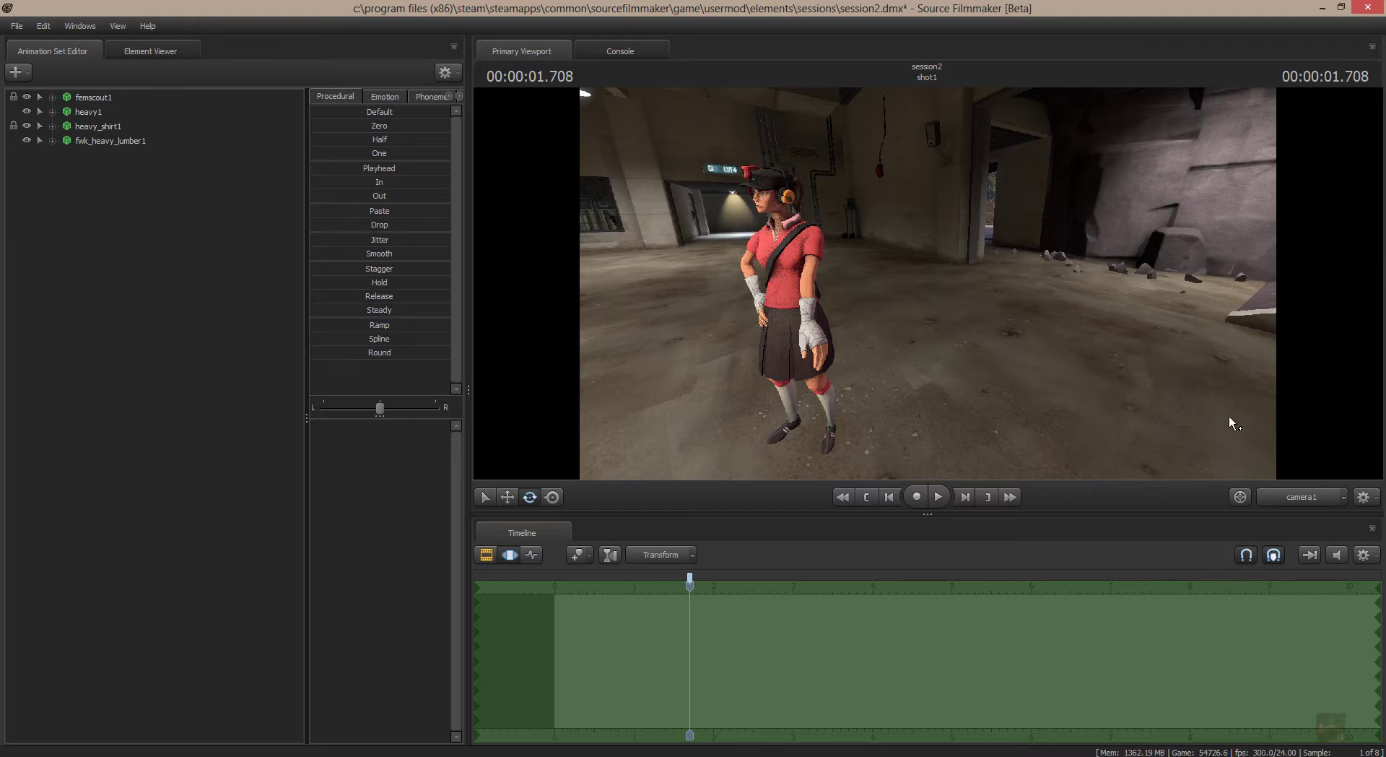
Create an animation set for camera1 from its viewport camera menu, listing it under Cameras.
left_click(1331, 503)
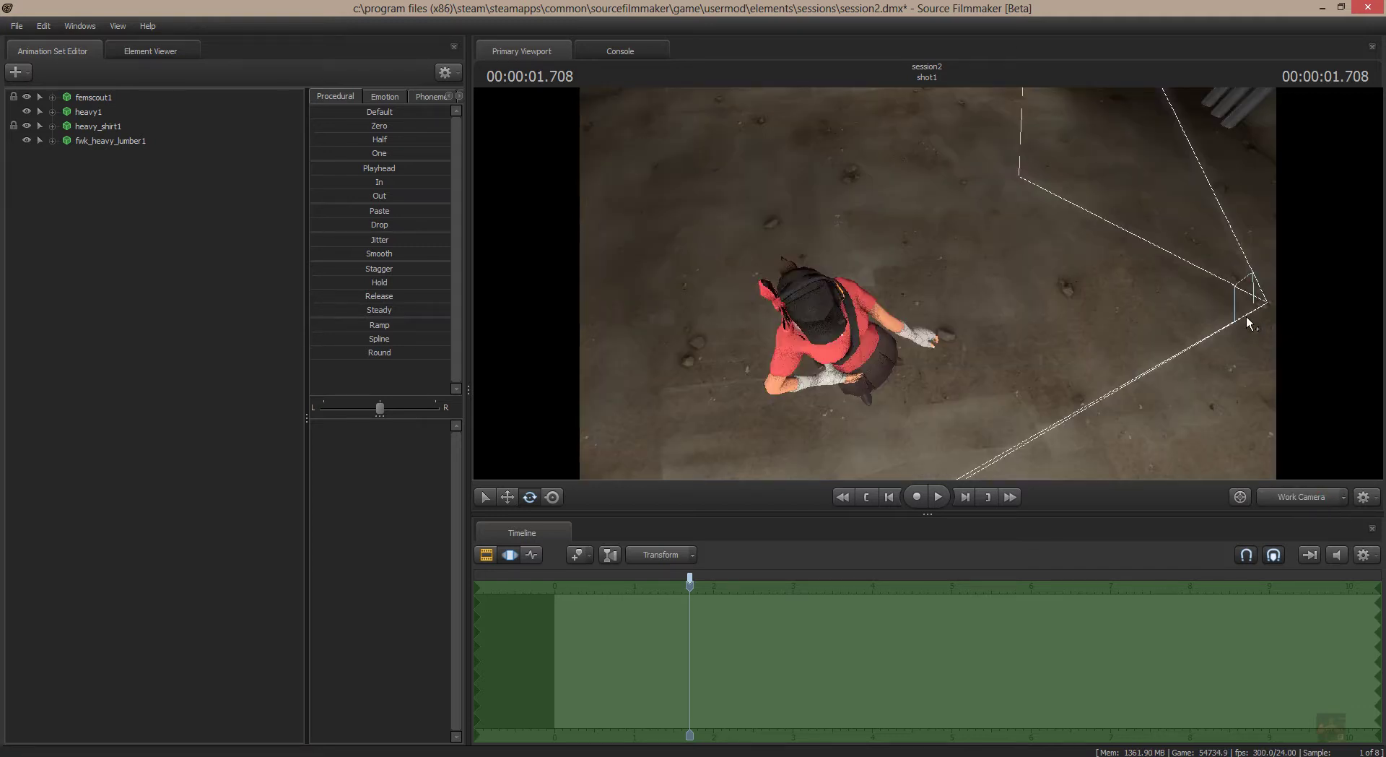
left_click(1328, 500)
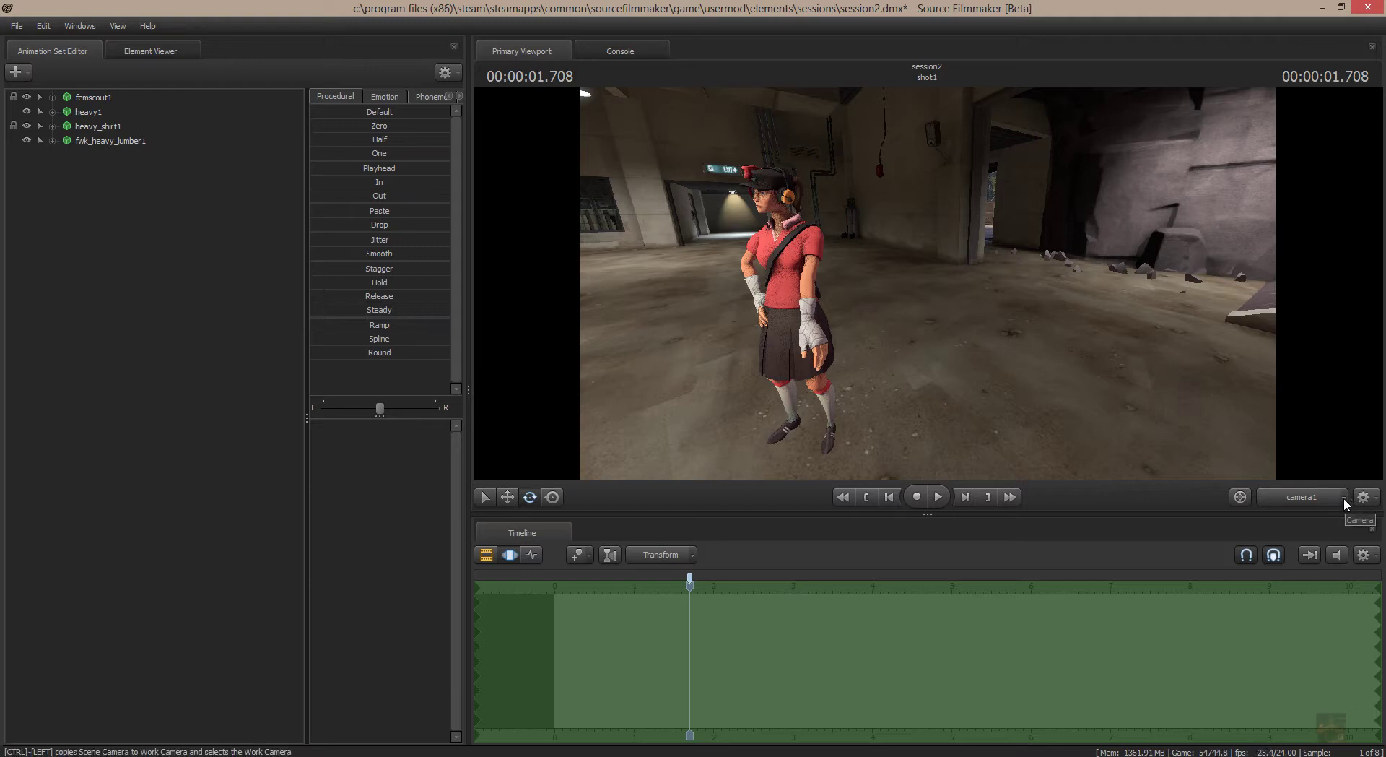
left_click(1344, 497)
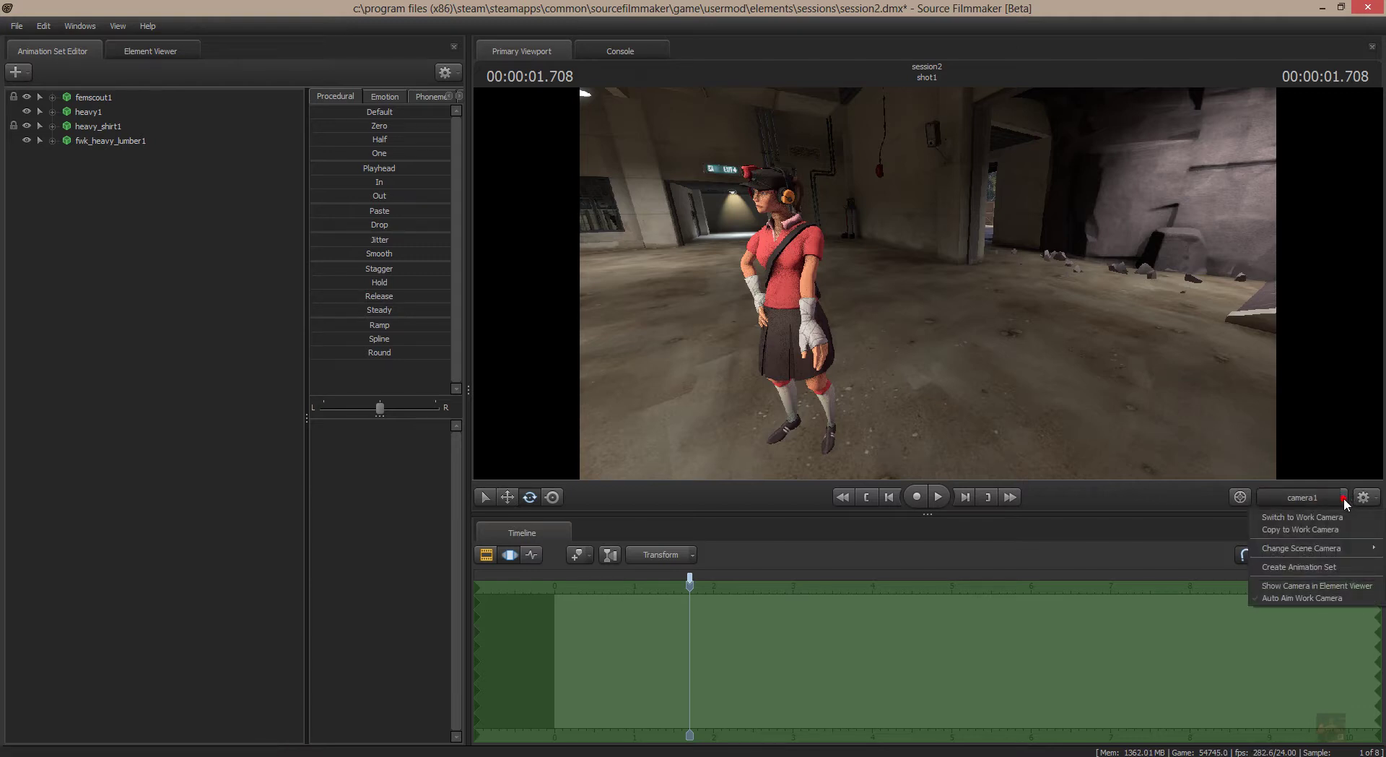
left_click(1325, 568)
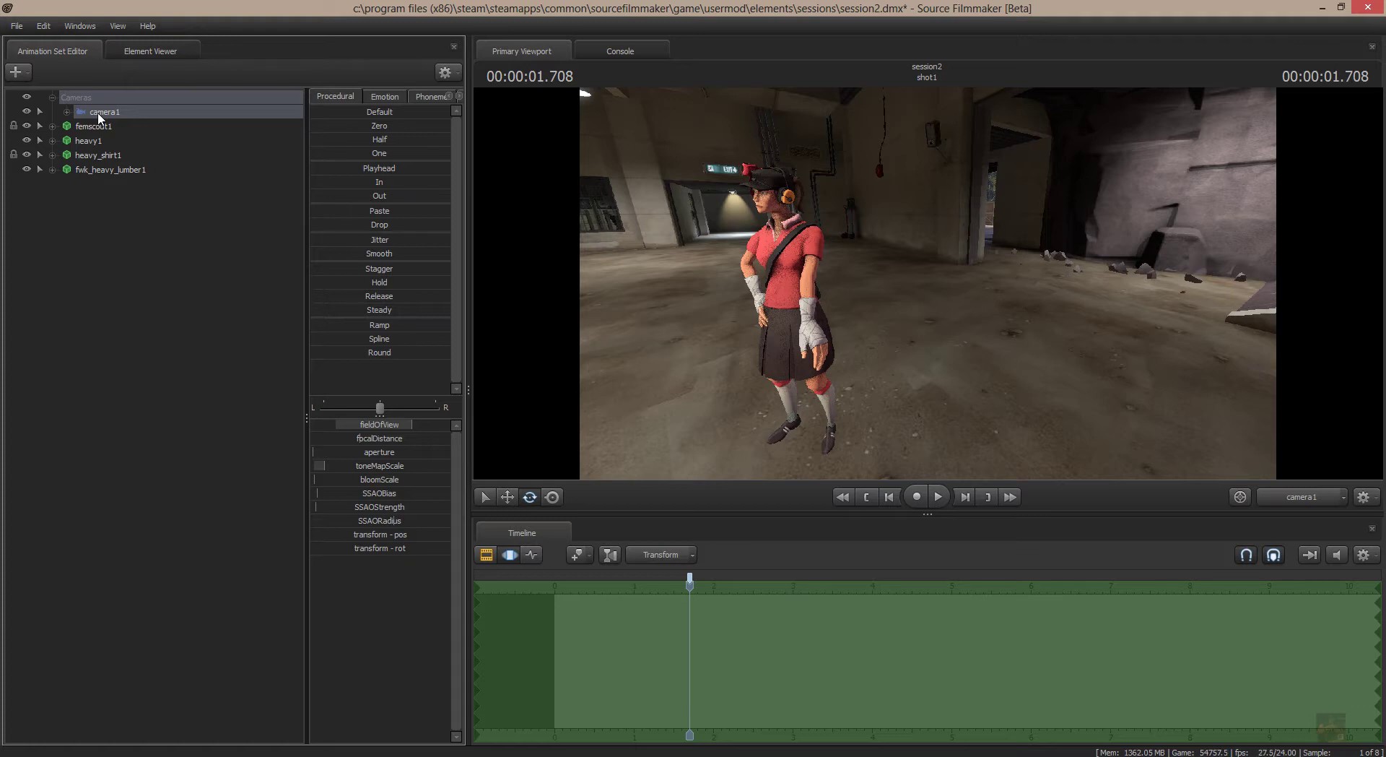
Return to the work camera and expand camera1 and its 'all' group to show individual controls.
left_click(1318, 495)
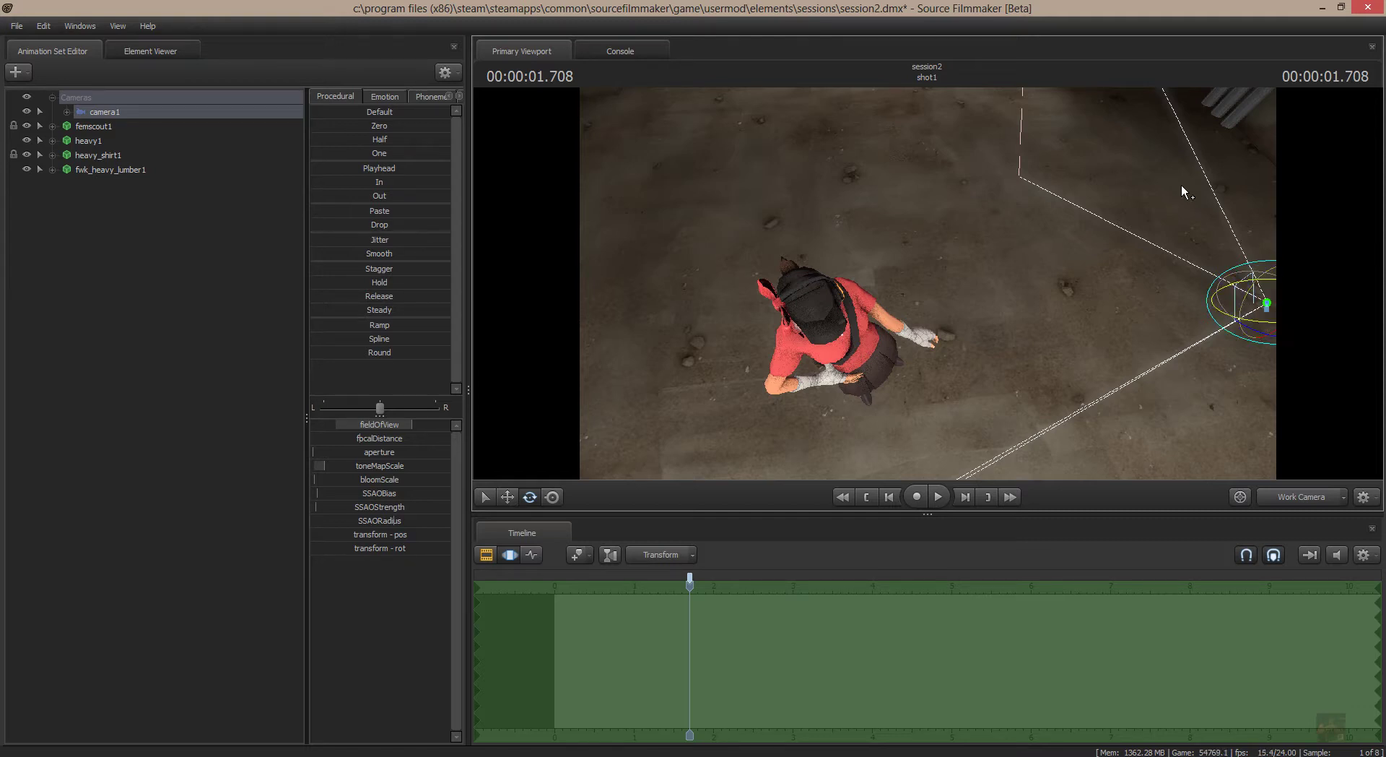
left_click(66, 112)
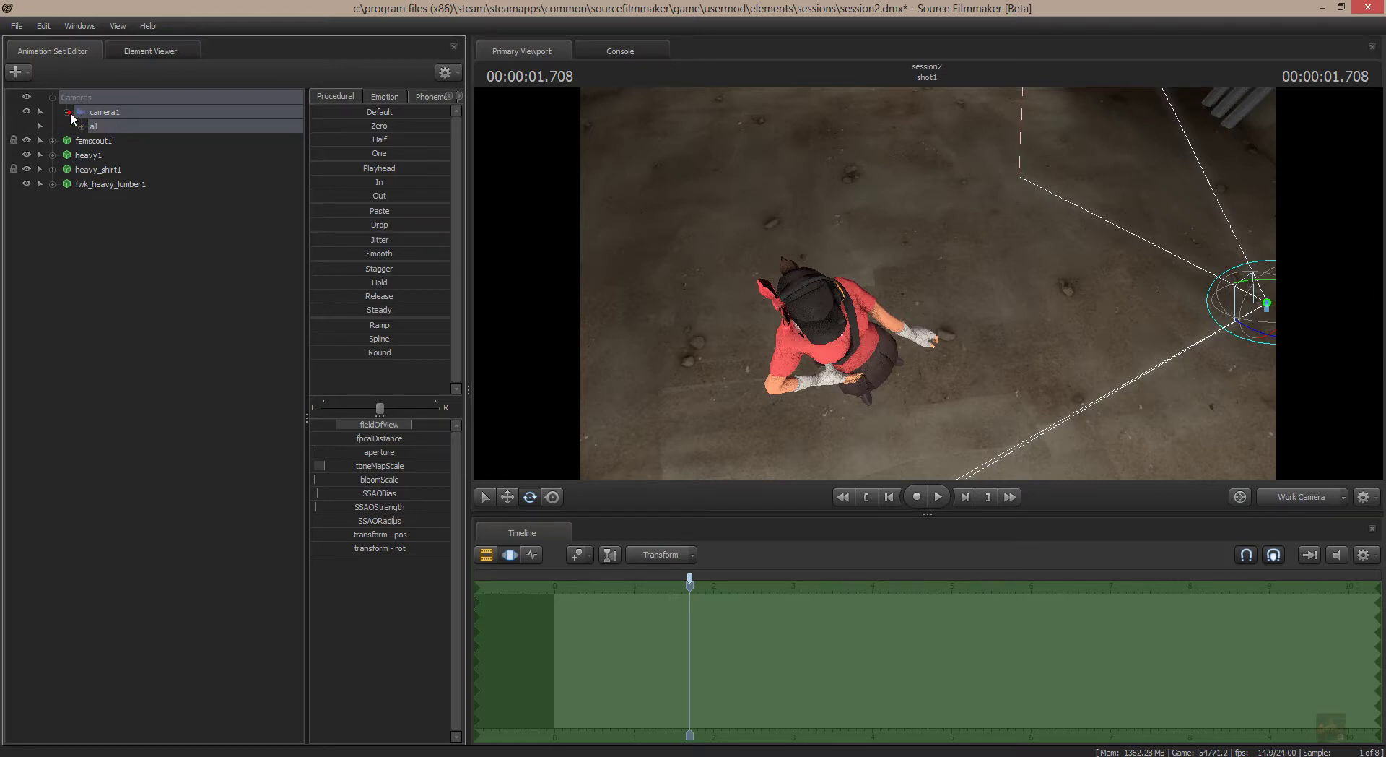
left_click(81, 127)
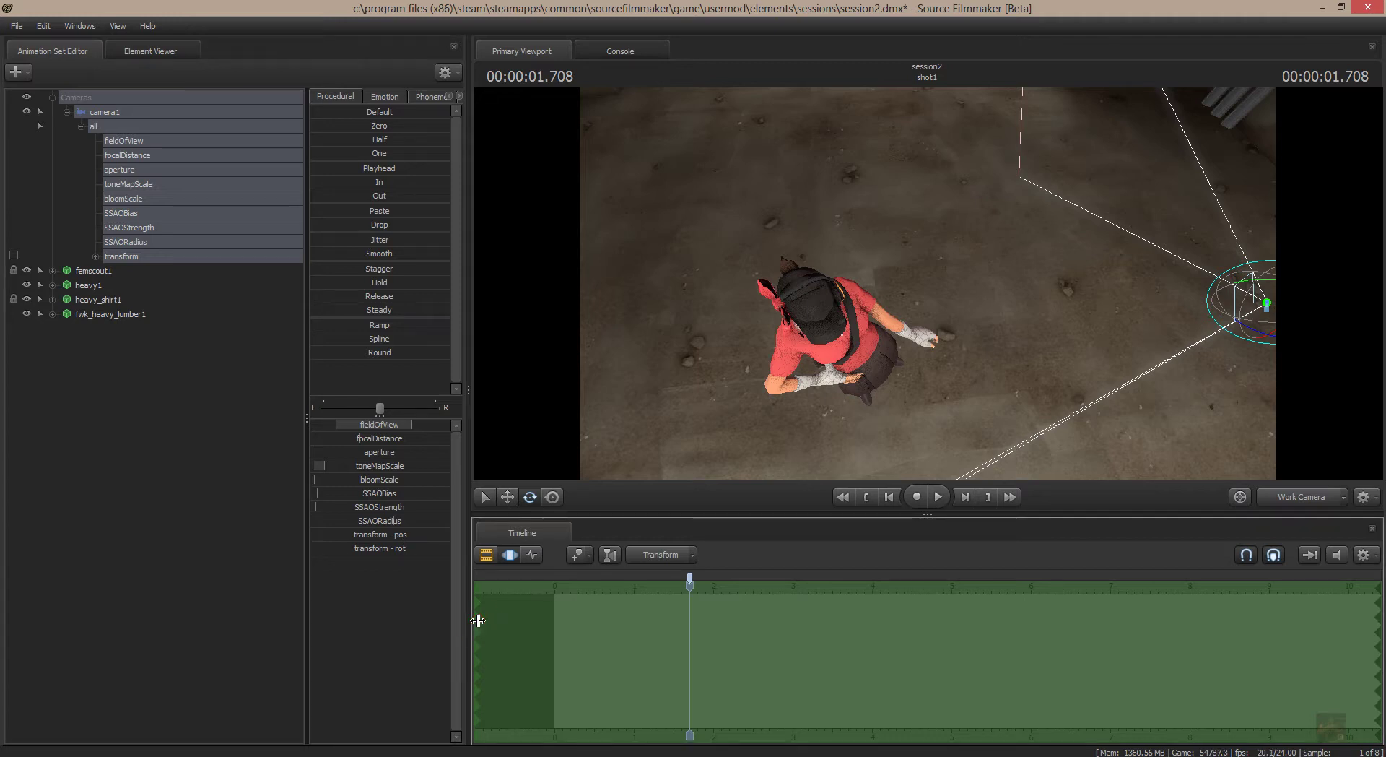
Mark a time selection from the shot start with an end falloff, playhead near 00:00:01.250.
left_click_drag(476, 621, 690, 615)
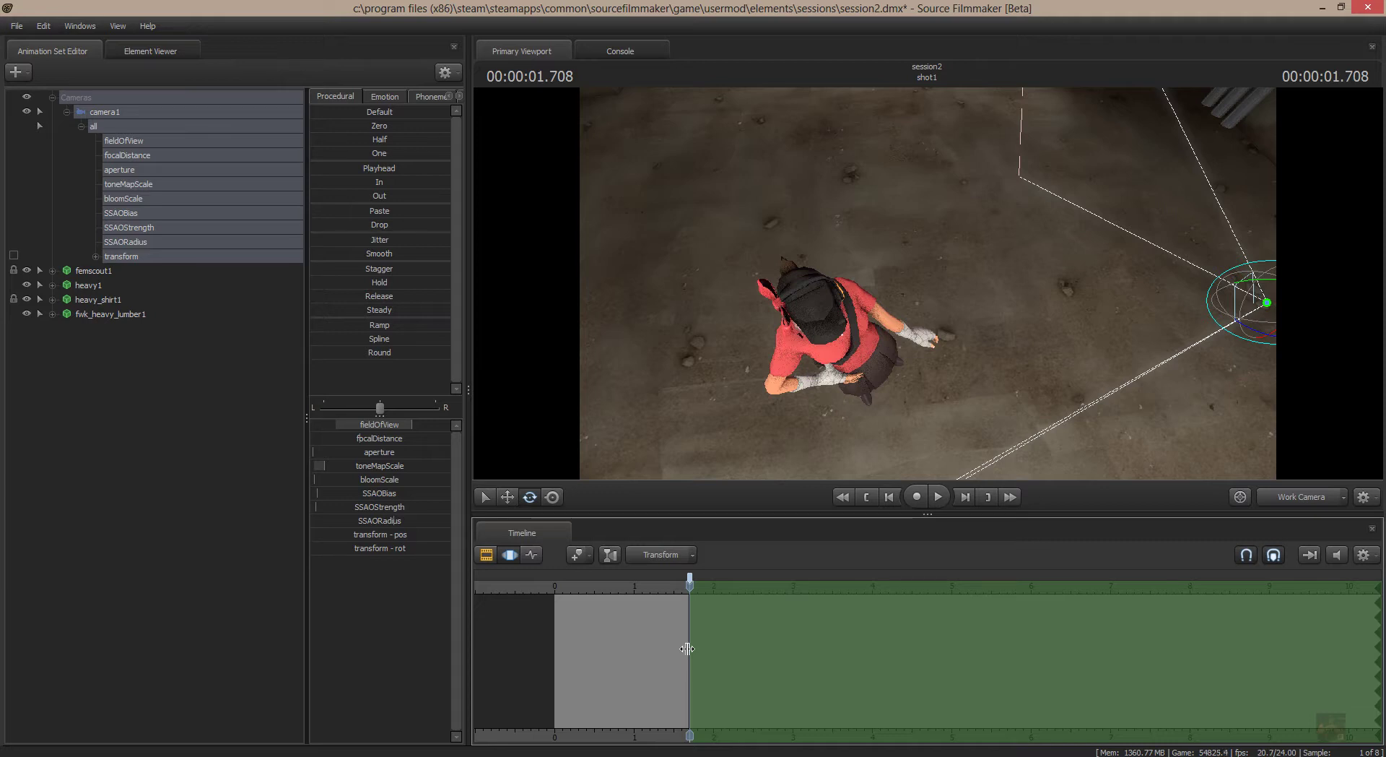
left_click_drag(686, 649, 665, 648)
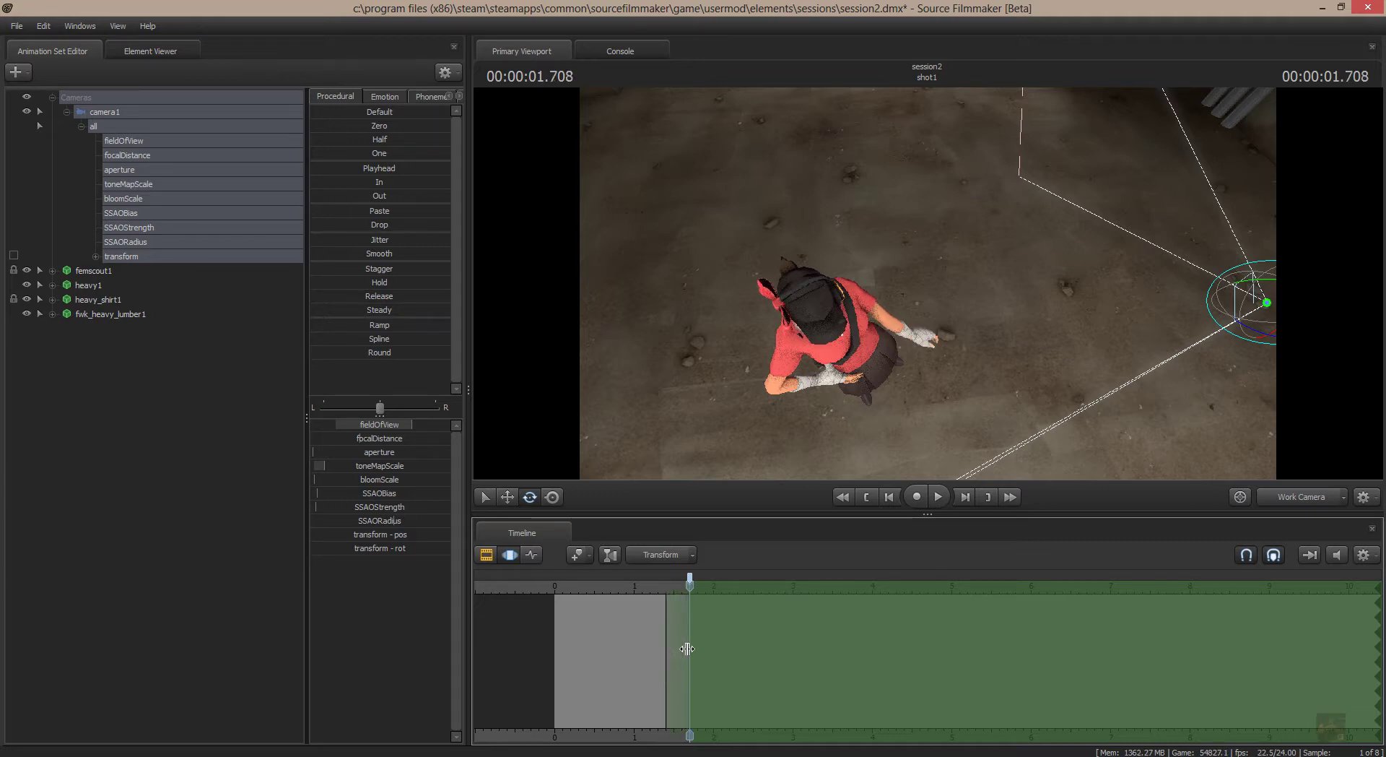
left_click_drag(690, 586, 654, 588)
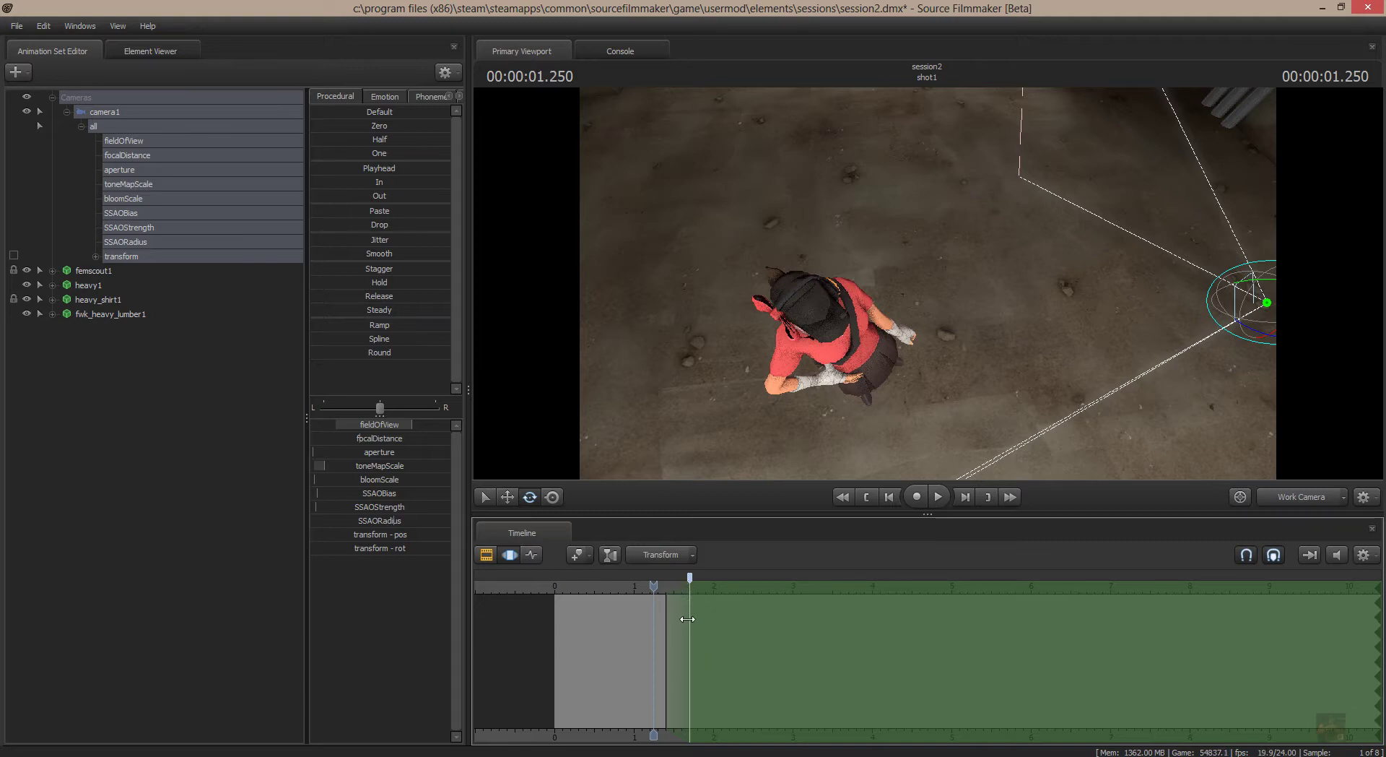
left_click_drag(666, 628, 695, 627)
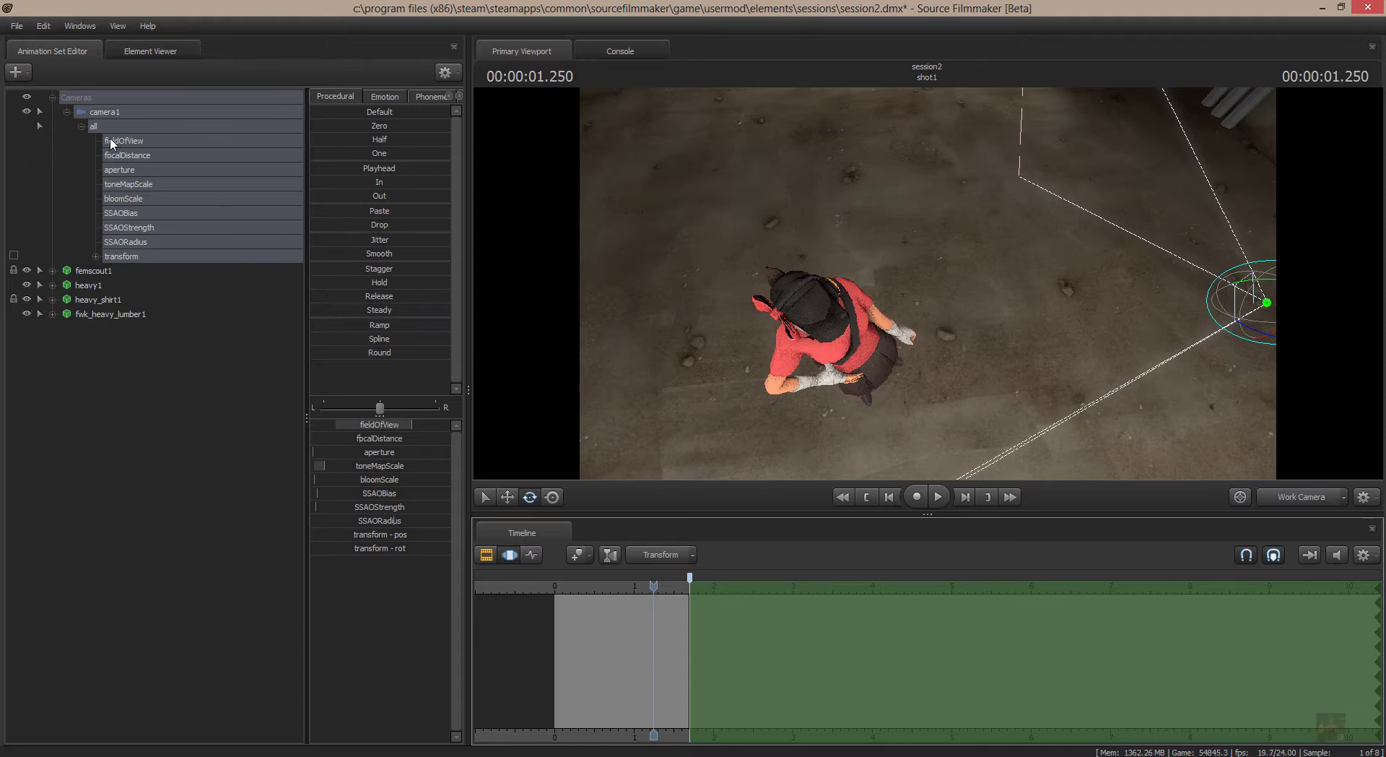
Limit editing to camera1's transform and try moving it toward the Scout, then undo.
left_click(134, 257)
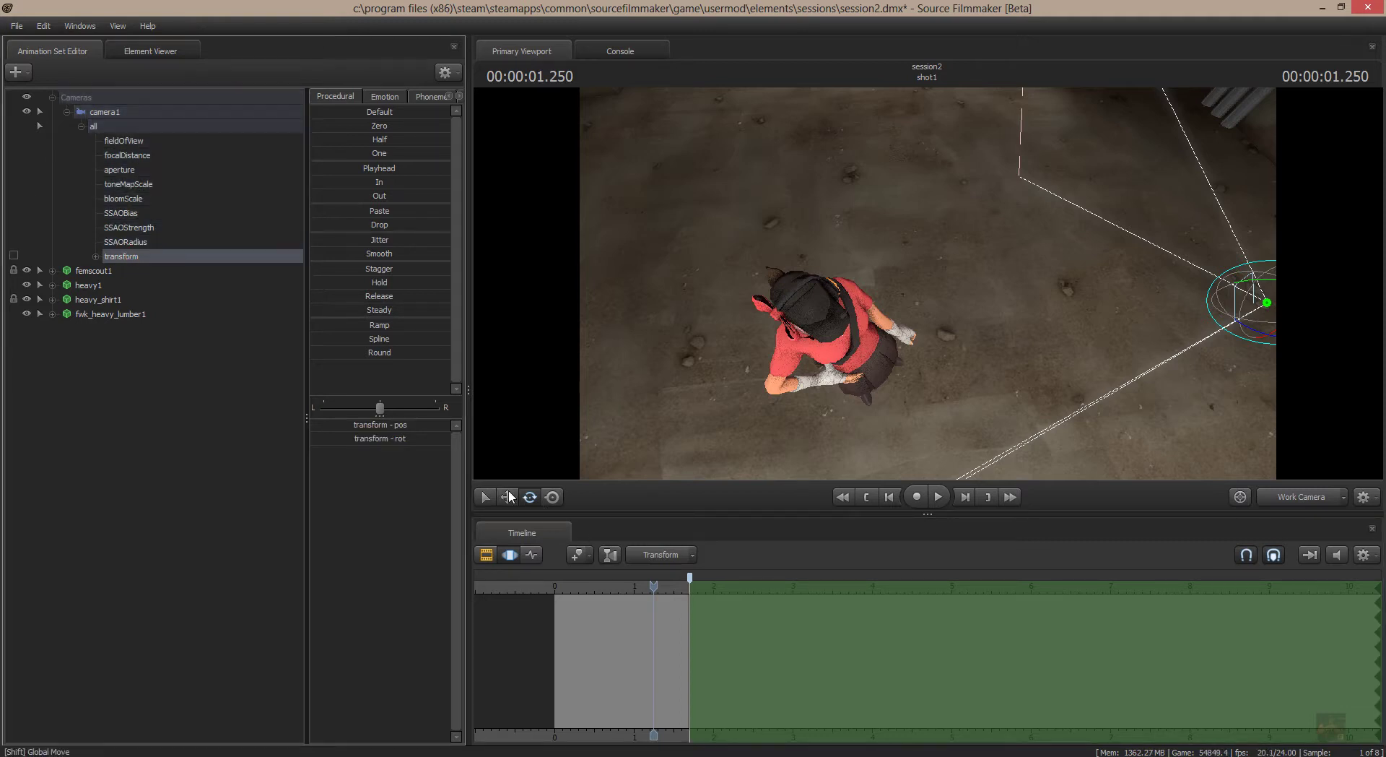
left_click(508, 496)
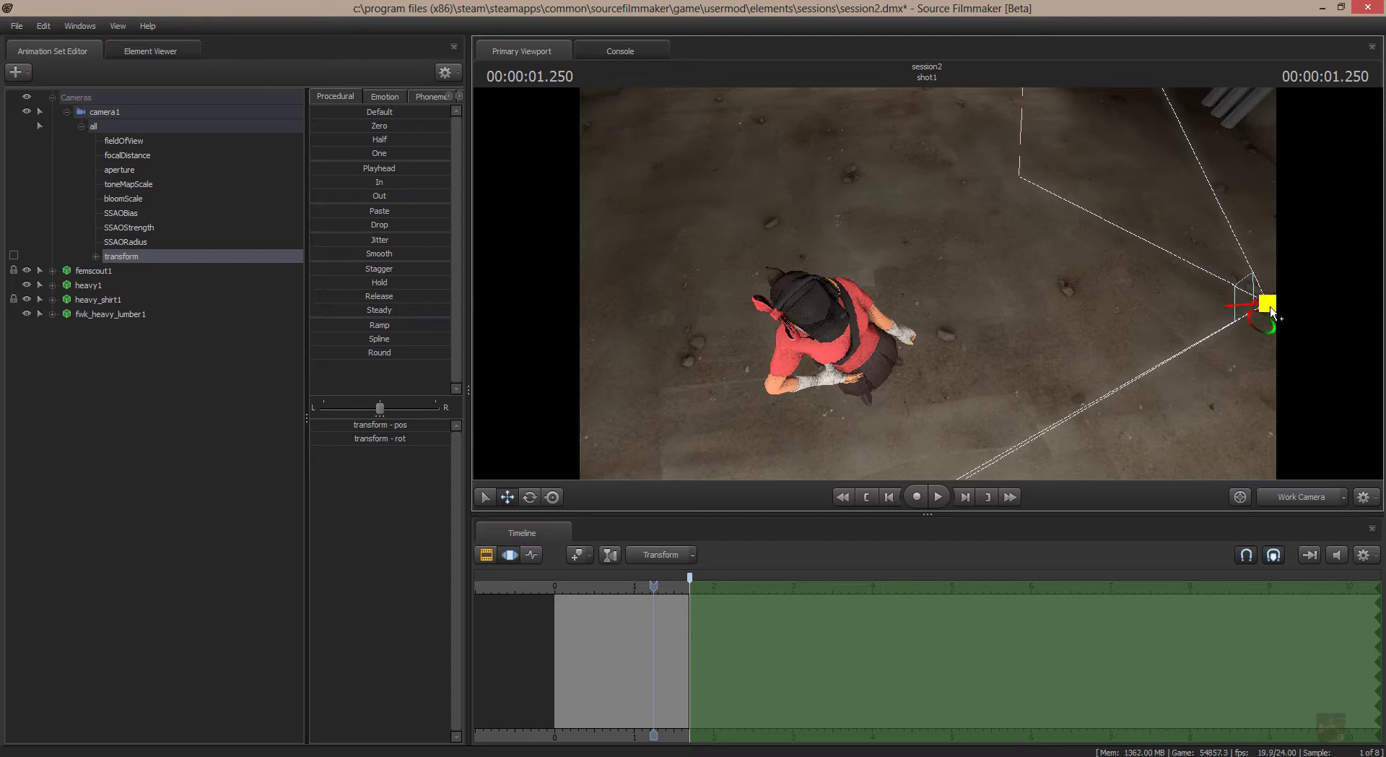
left_click_drag(1257, 309, 938, 436)
key("ctrl+z")
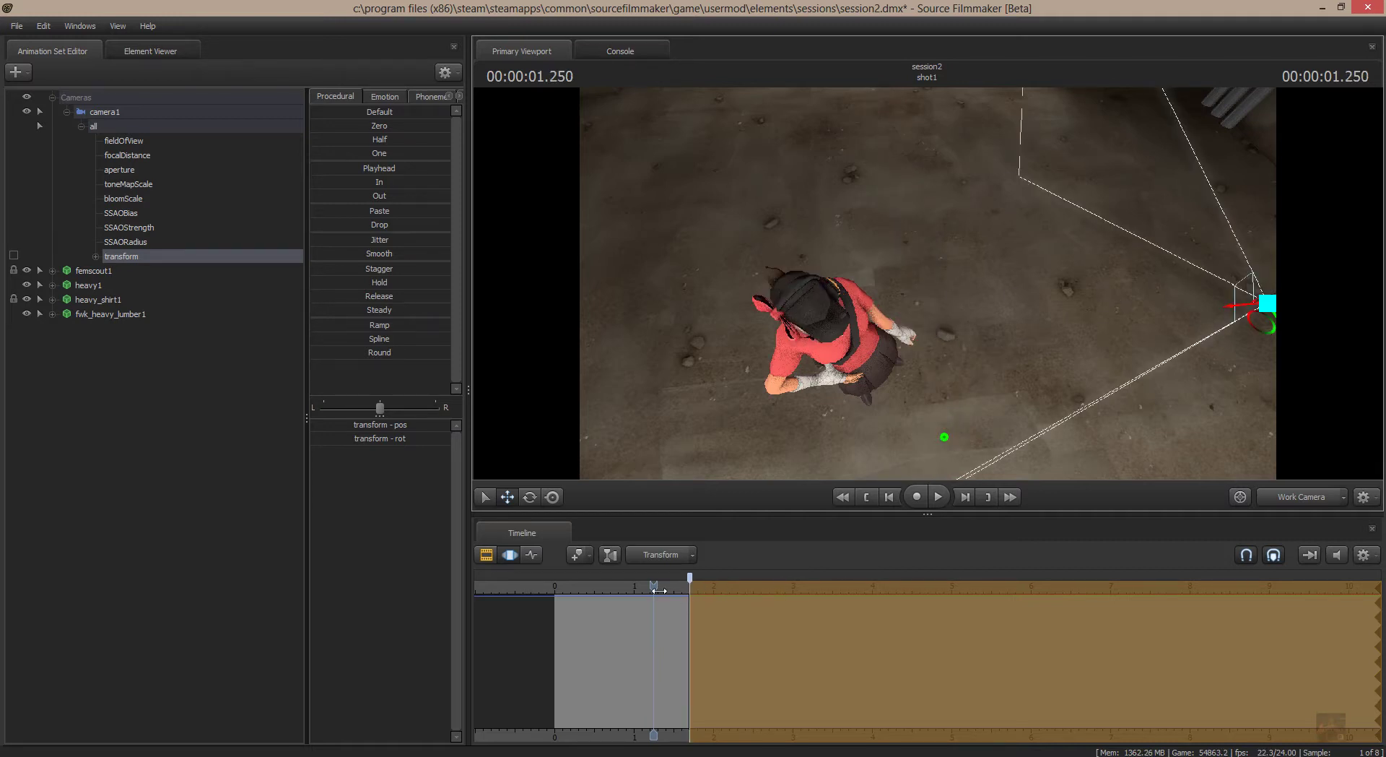
Advance the playhead to 00:00:01.708 and rotate camera1 to aim at the Scout.
left_click_drag(658, 591, 690, 588)
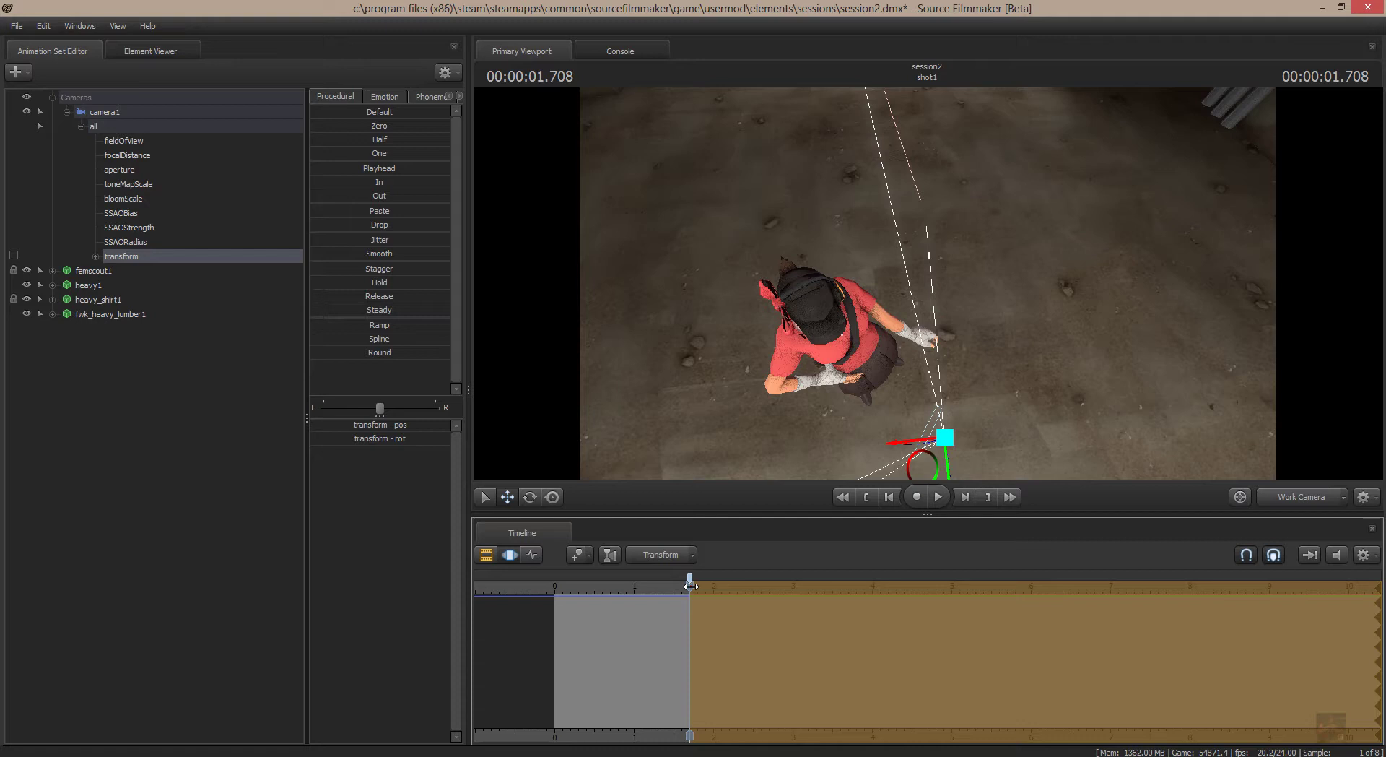
left_click_drag(704, 587, 690, 583)
left_click(530, 497)
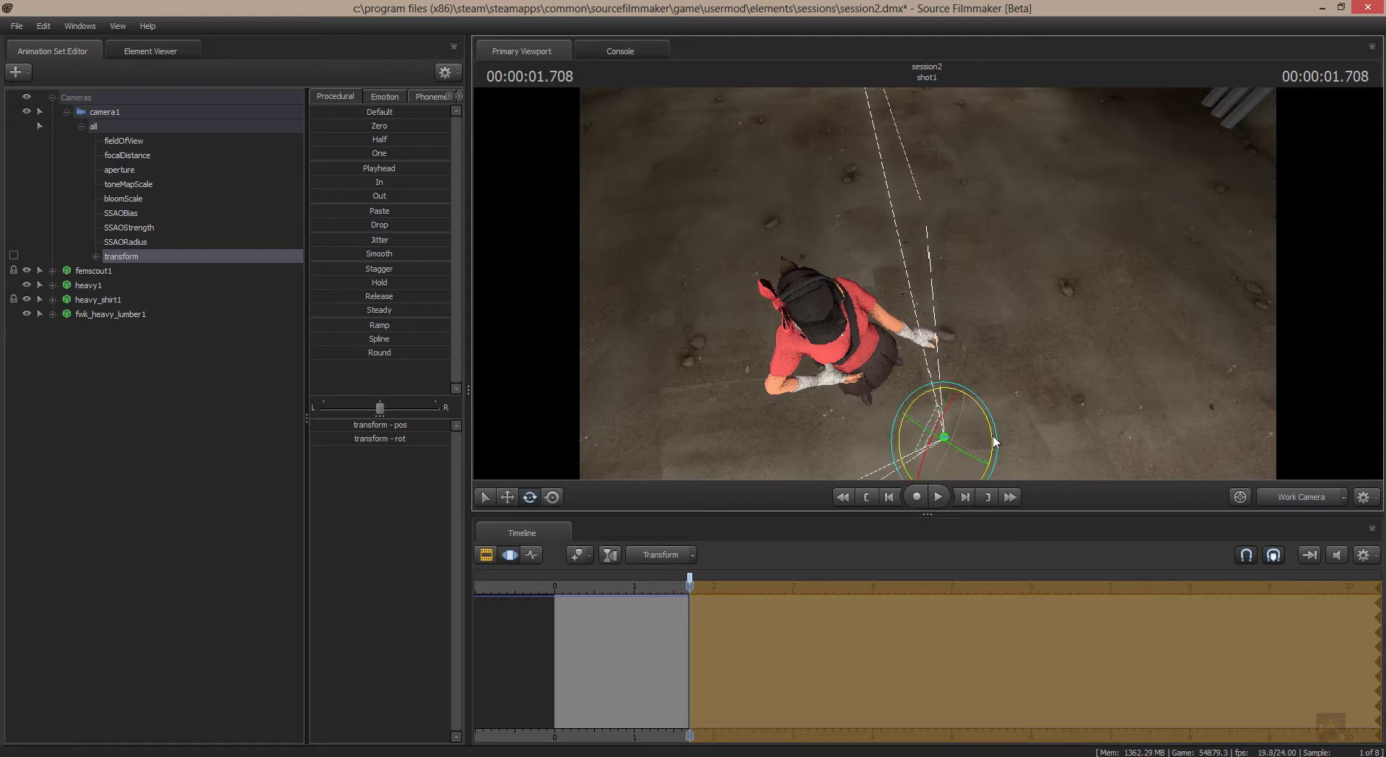
left_click_drag(993, 441, 989, 465)
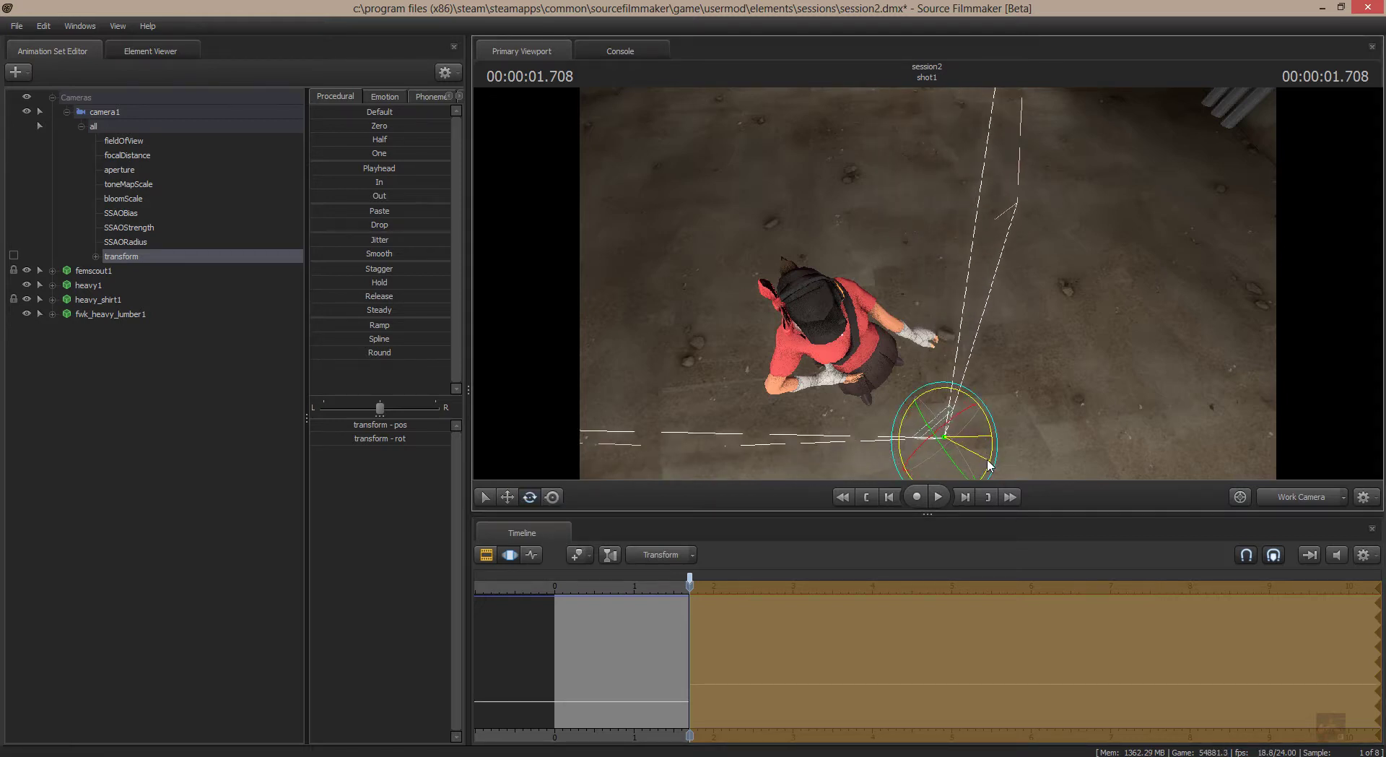
Through camera1, tilt and steer it into a medium close-up of the Scout's head and torso.
left_click(1315, 497)
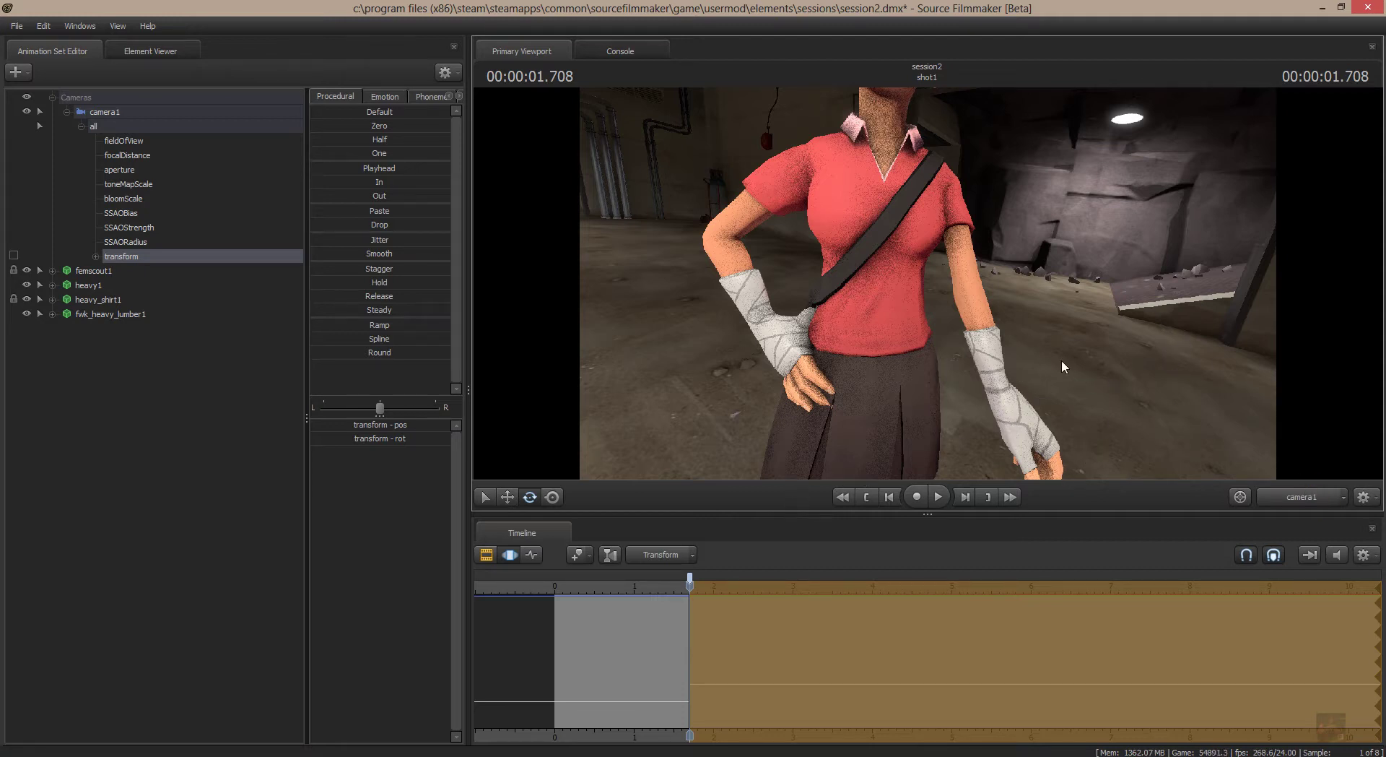
left_click(1053, 390)
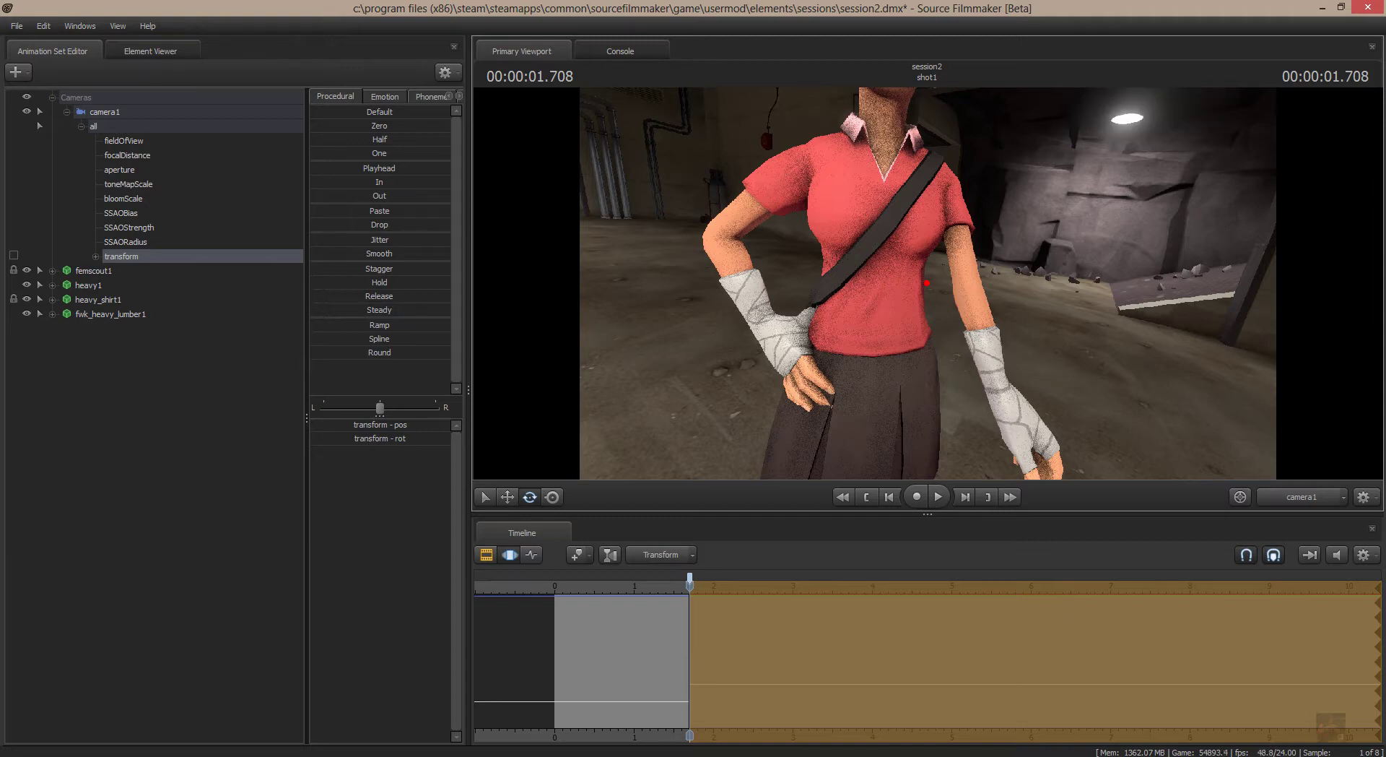
left_click_drag(927, 282, 927, 216)
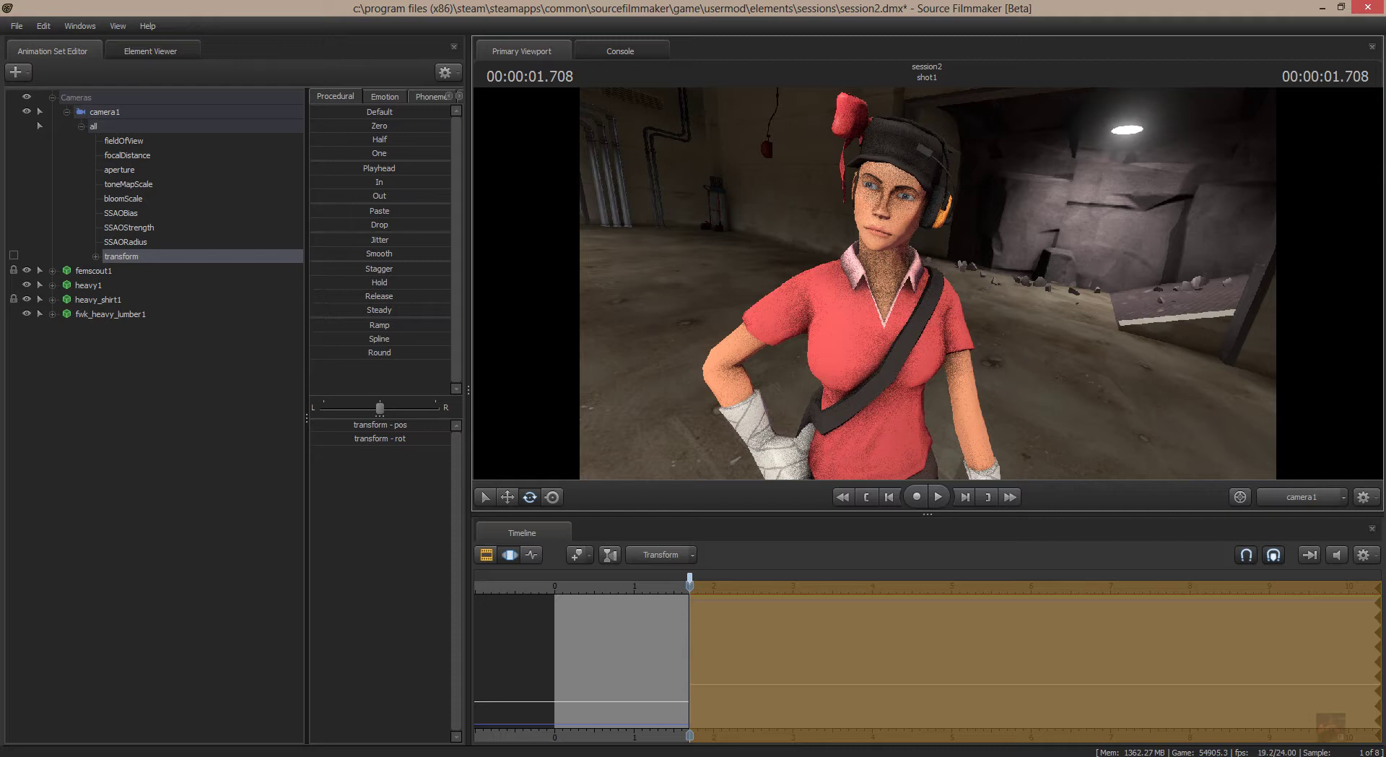
right_click_drag(903, 281, 902, 281)
key("r")
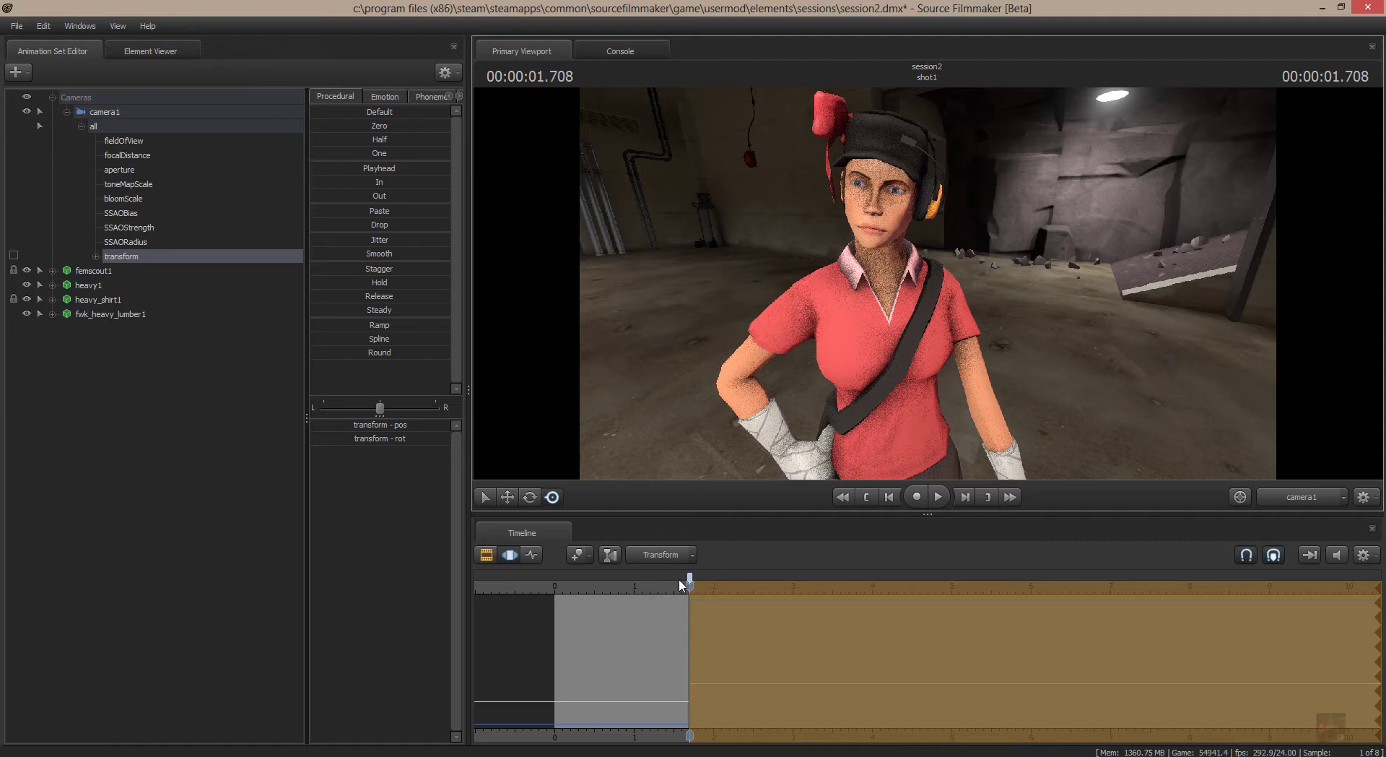
Return to the work camera and scrub back to 00:00:01.625, zooming the timeline in there.
left_click(1319, 496)
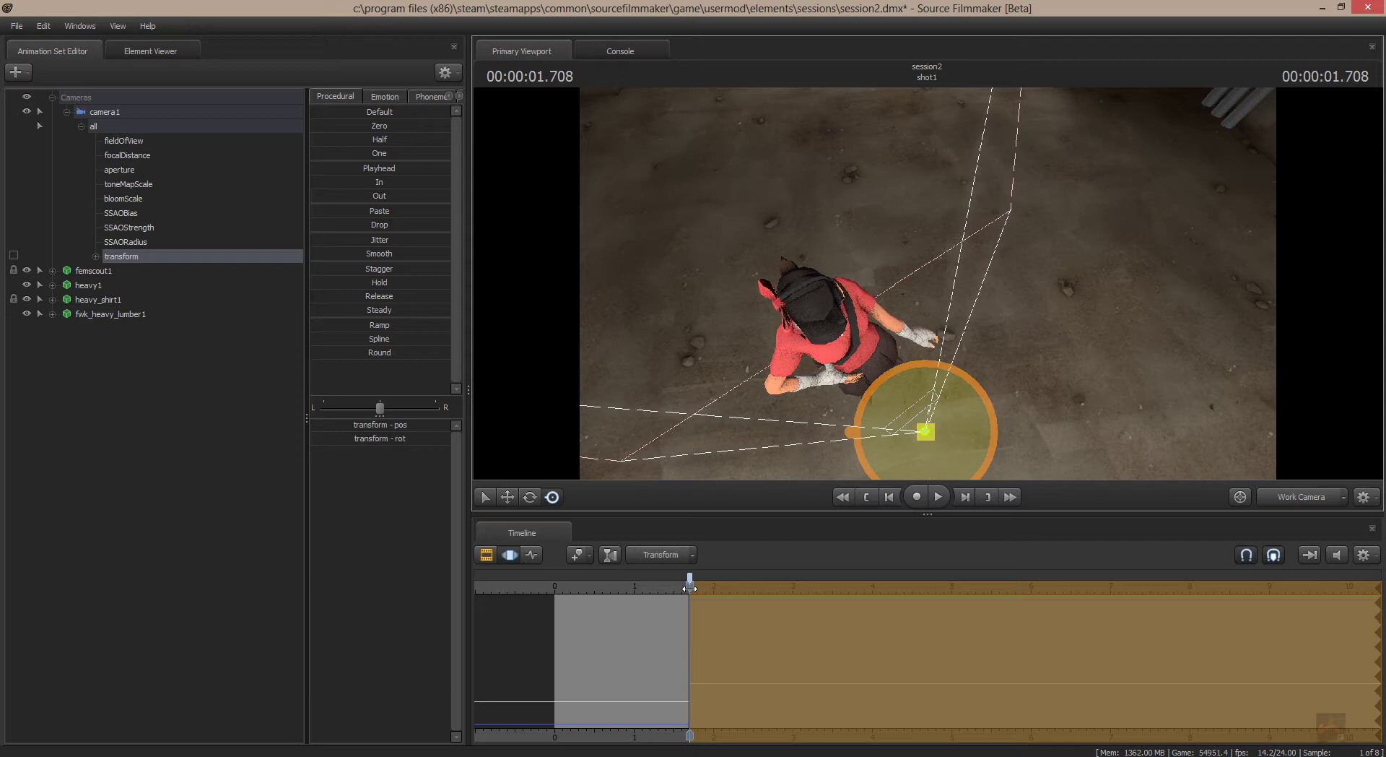
mouse_move(689, 587)
left_mouse_down()
mouse_move(657, 585)
mouse_move(689, 592)
left_mouse_up()
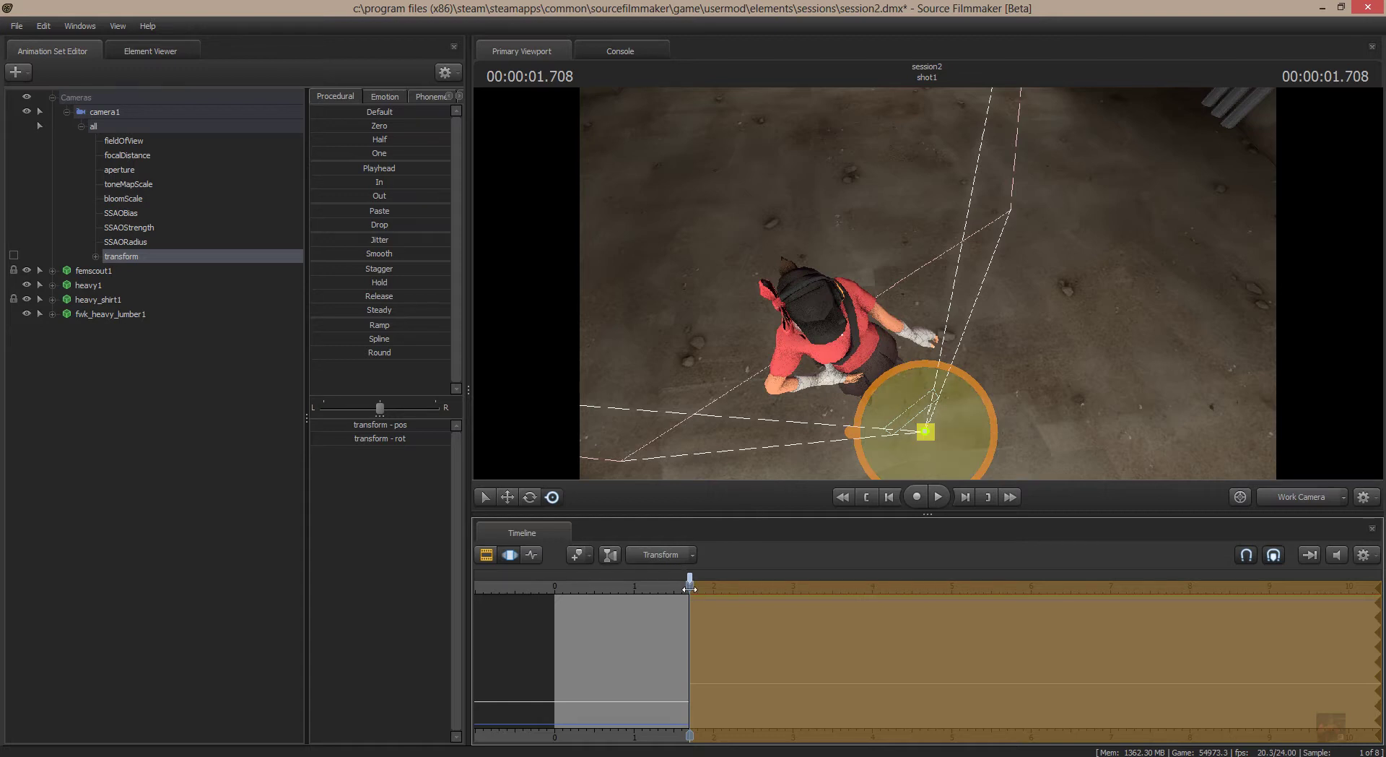
left_click_drag(689, 586, 684, 591)
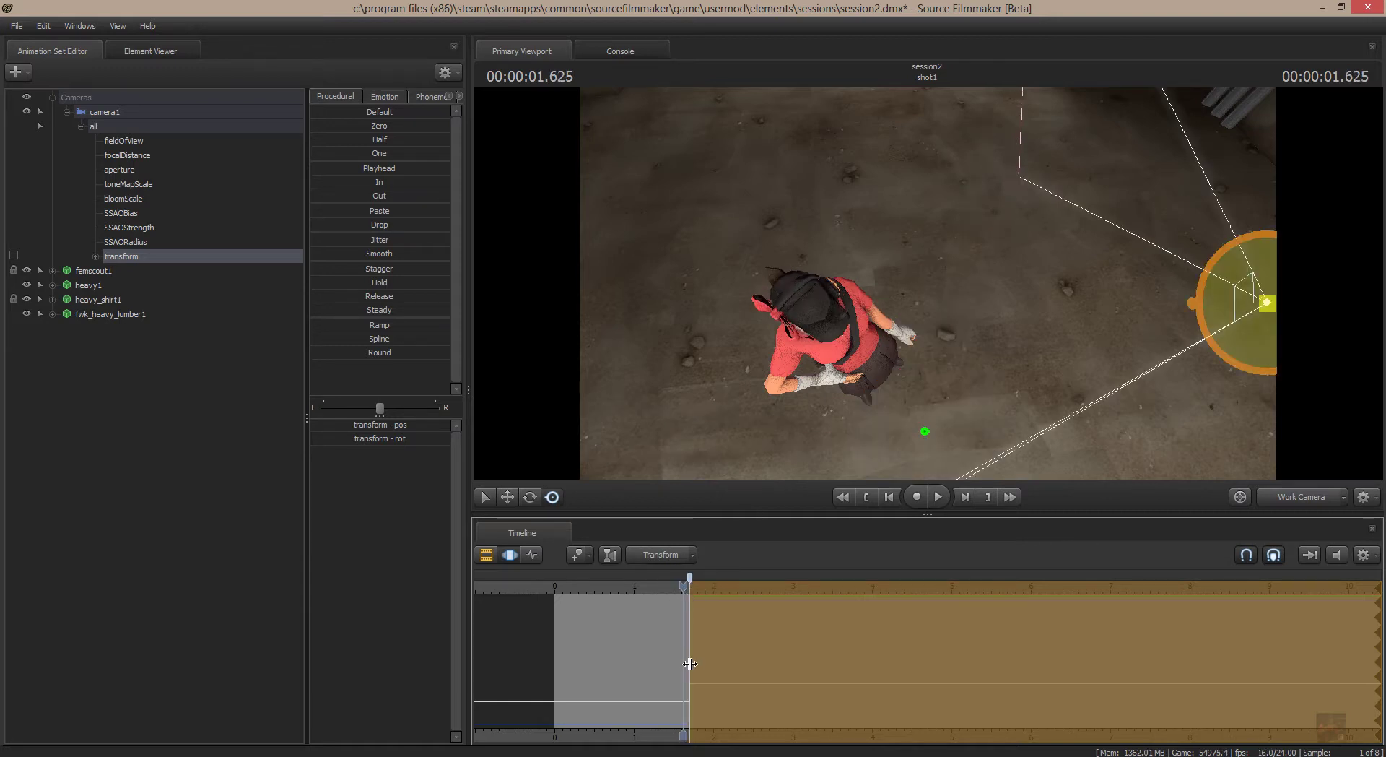
scroll(692, 668, "up", 3)
scroll(693, 668, "up", 5)
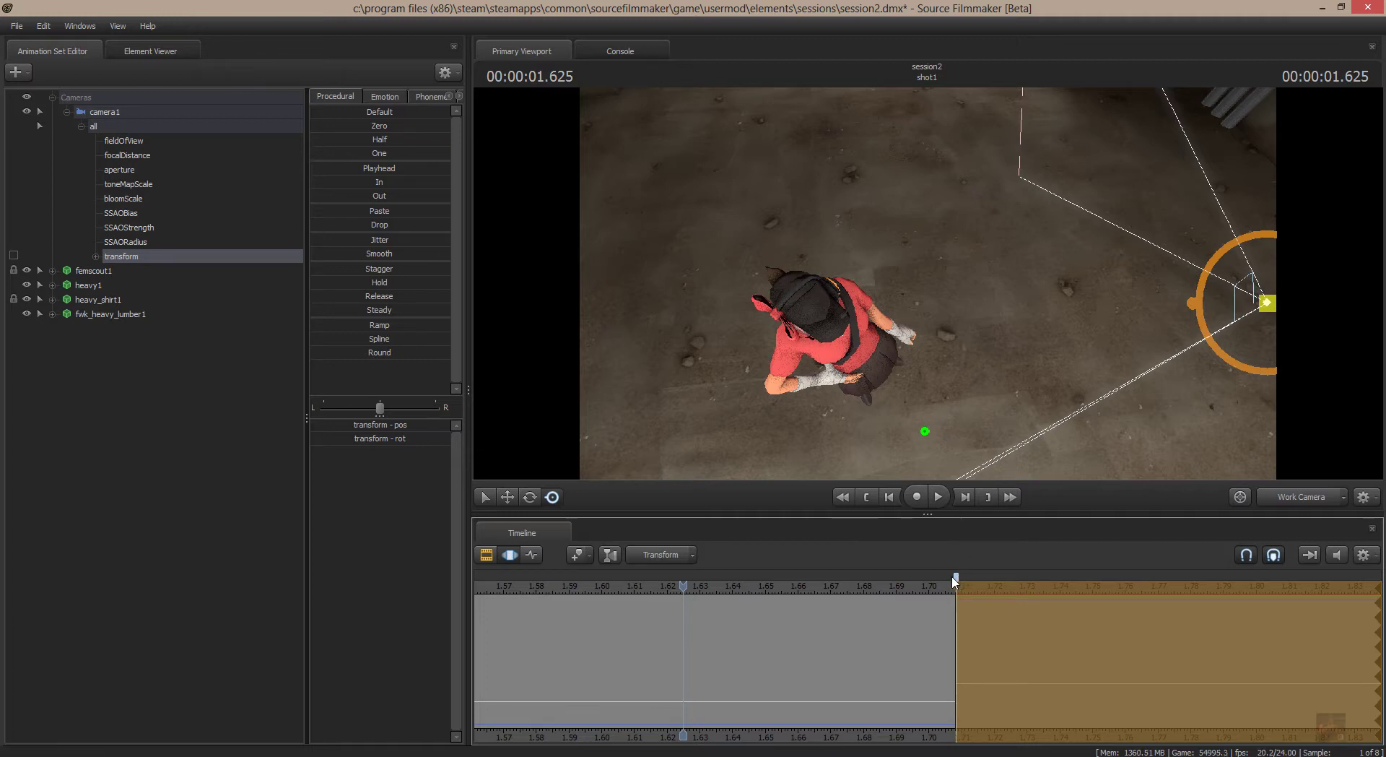
Mute the timeline audio and show femscout1's animation curves in the timeline.
left_click(1337, 555)
scroll(1109, 655, "down", 4)
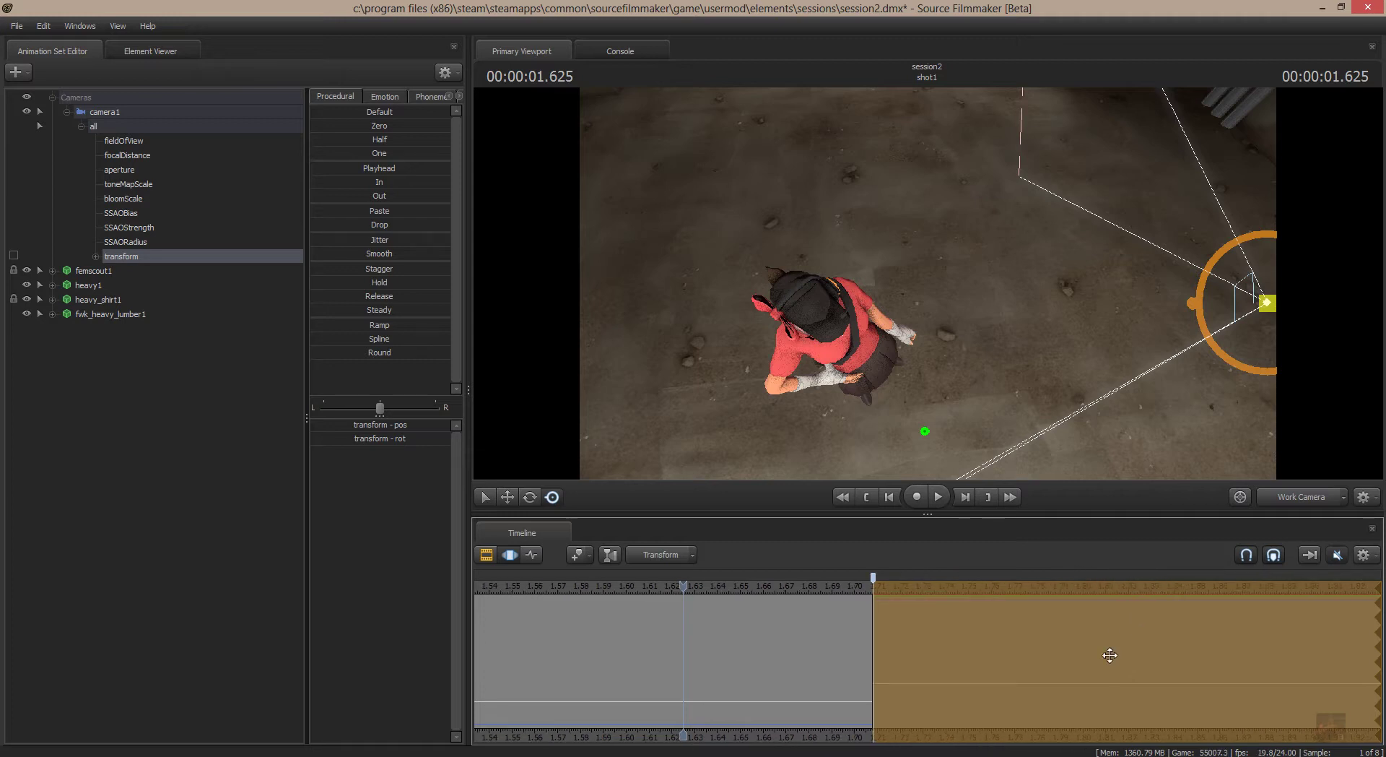
scroll(1110, 655, "down", 1)
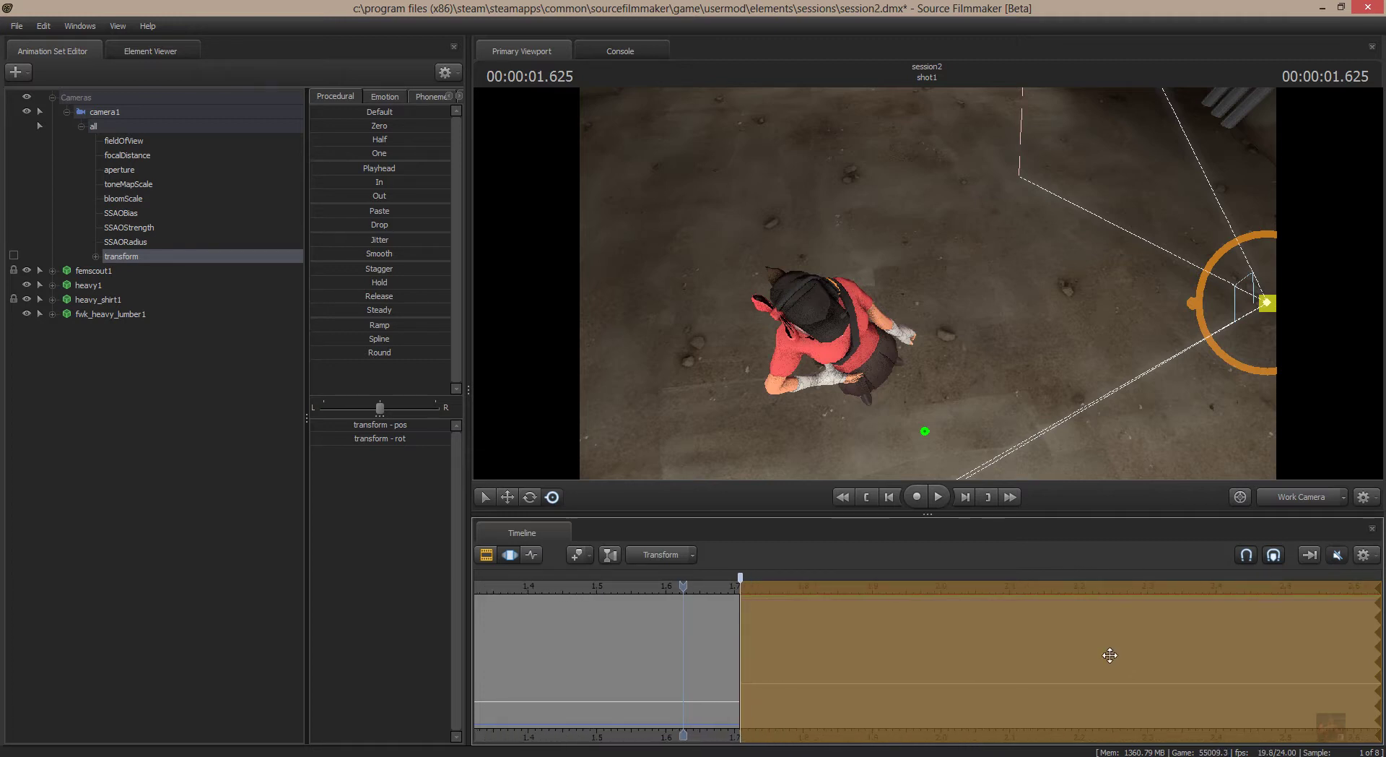
left_click(90, 273)
Drag the playhead later in the shot to about 00:00:03.208.
scroll(1118, 654, "down", 1)
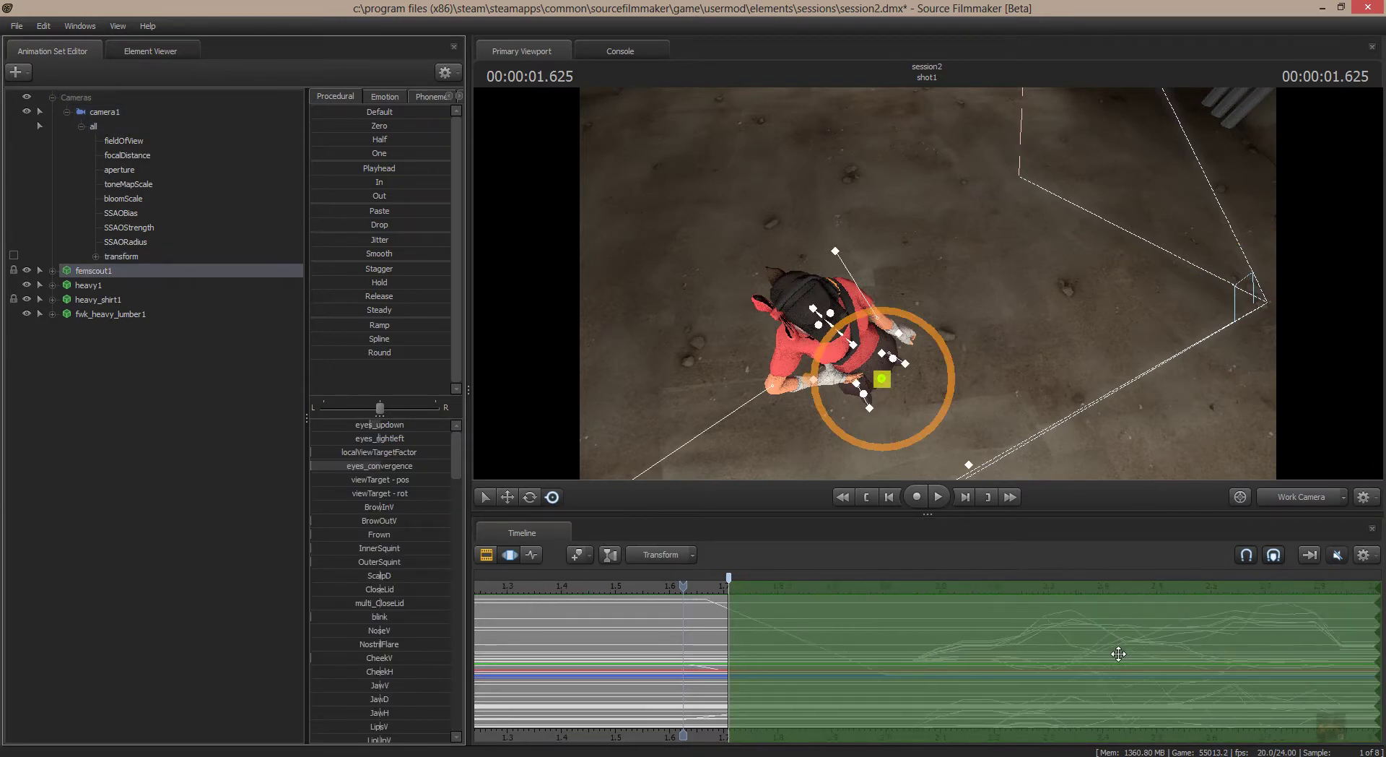
scroll(1118, 653, "down", 2)
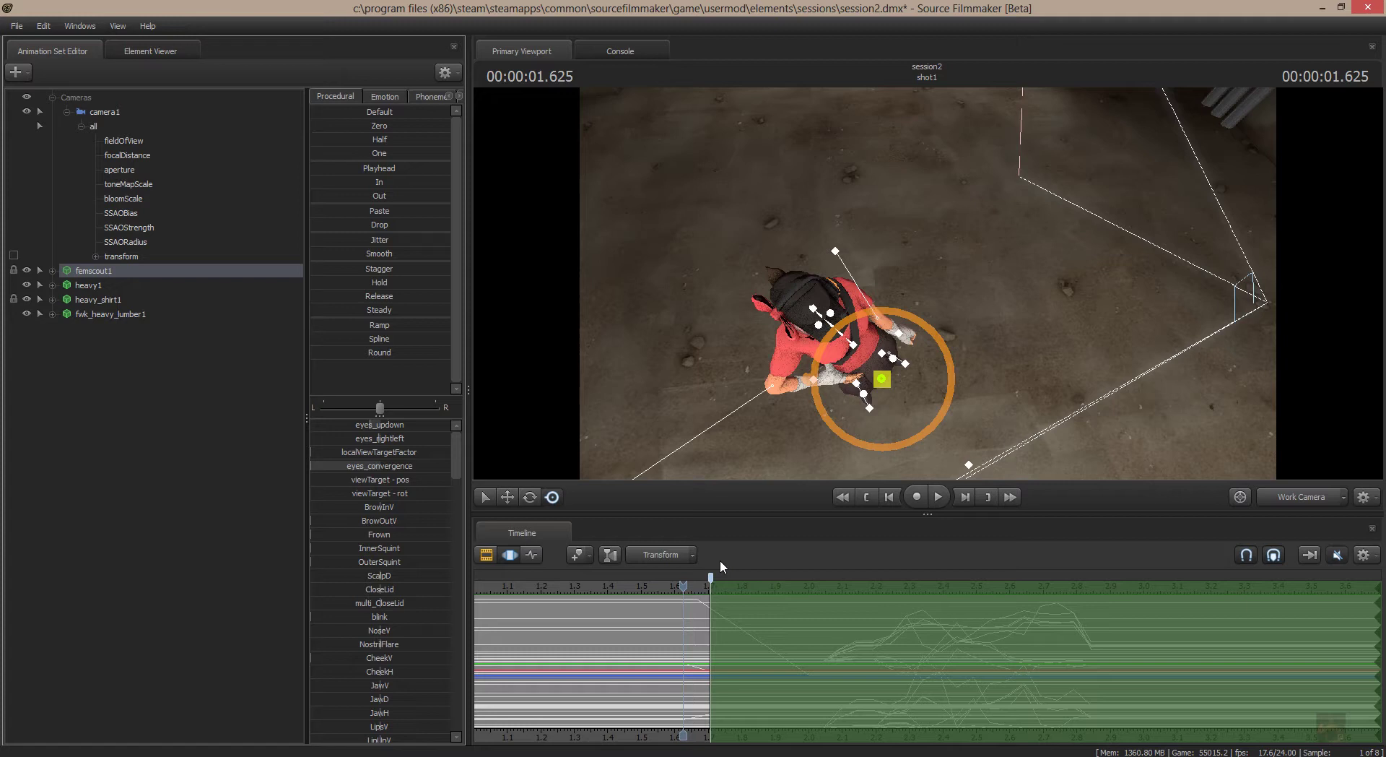
left_click(683, 587)
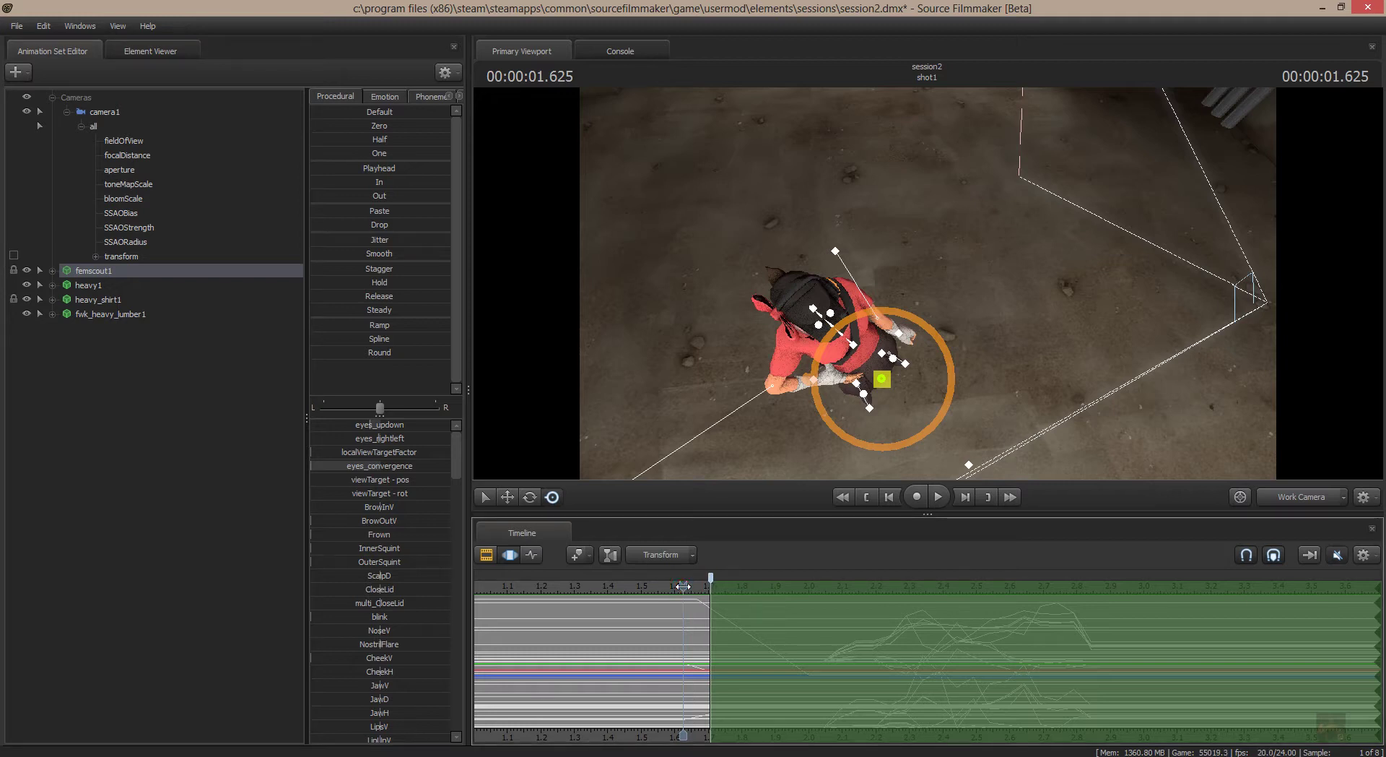
left_click_drag(686, 586, 1214, 588)
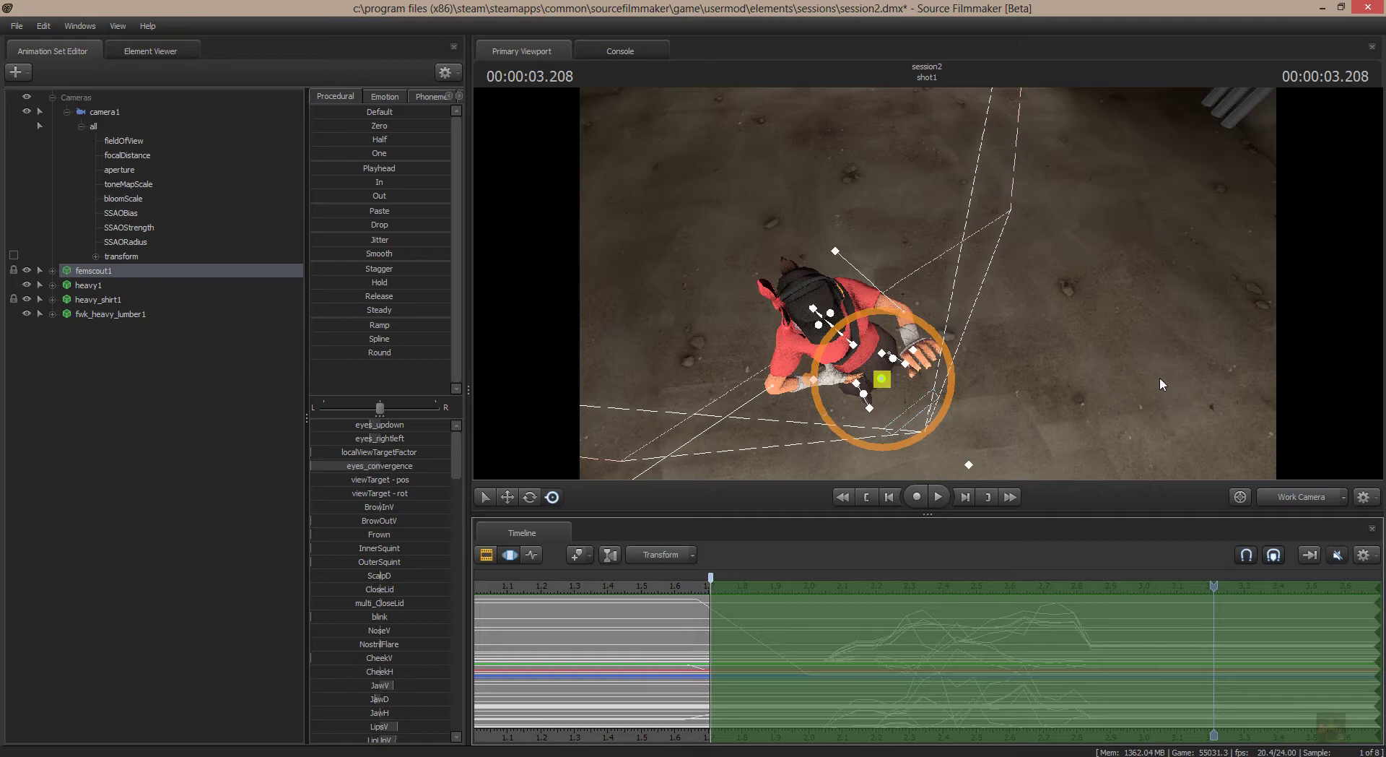
Look through camera1 and advance the playhead in stages to 00:00:04.916.
left_click(1318, 498)
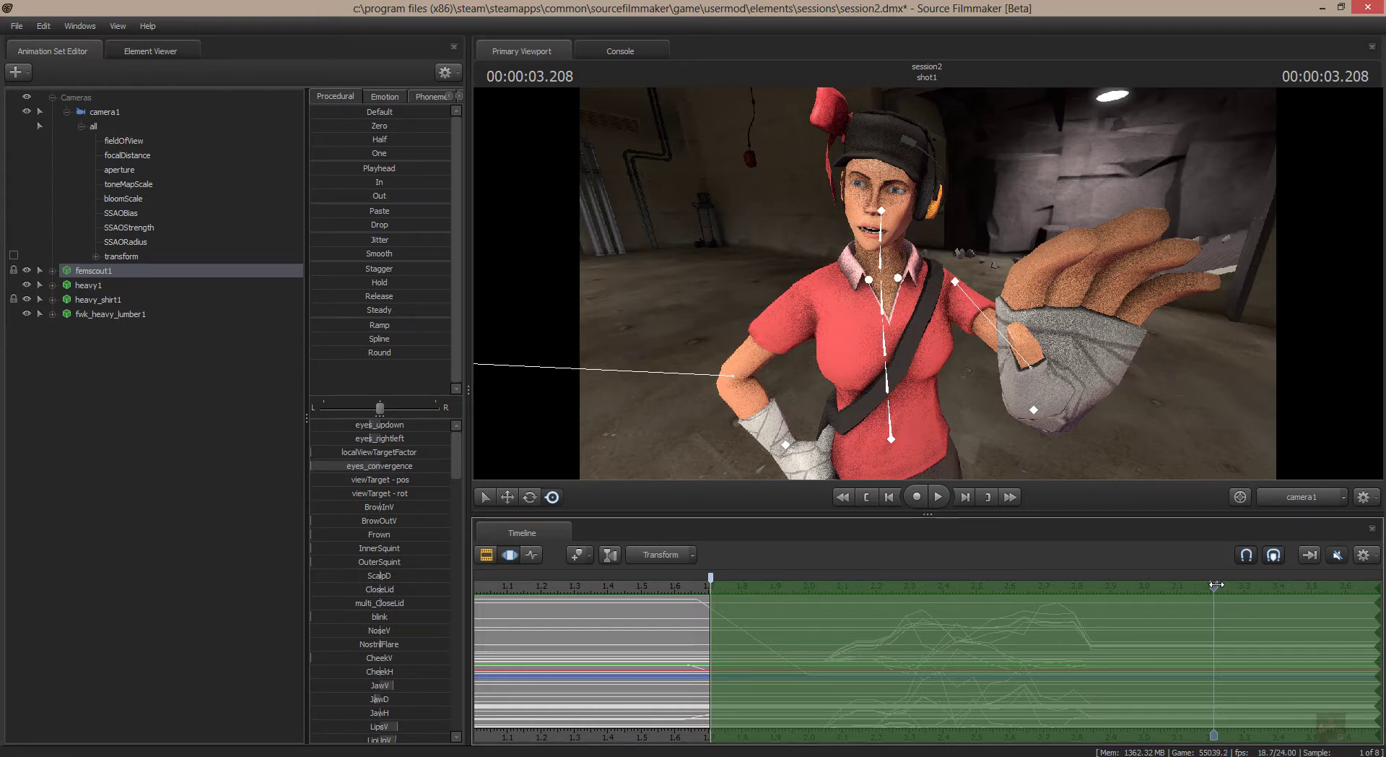
left_click_drag(1215, 585, 1300, 586)
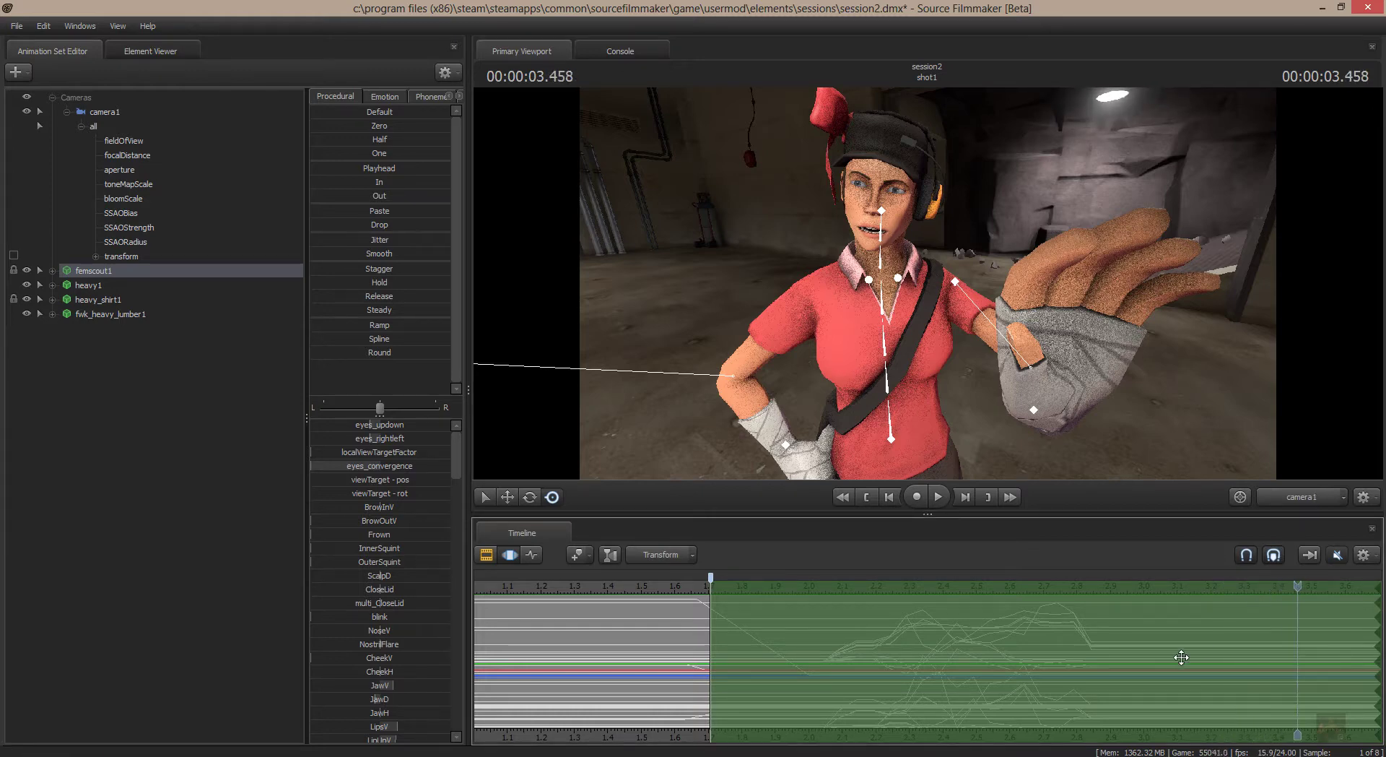
scroll(1180, 654, "down", 3)
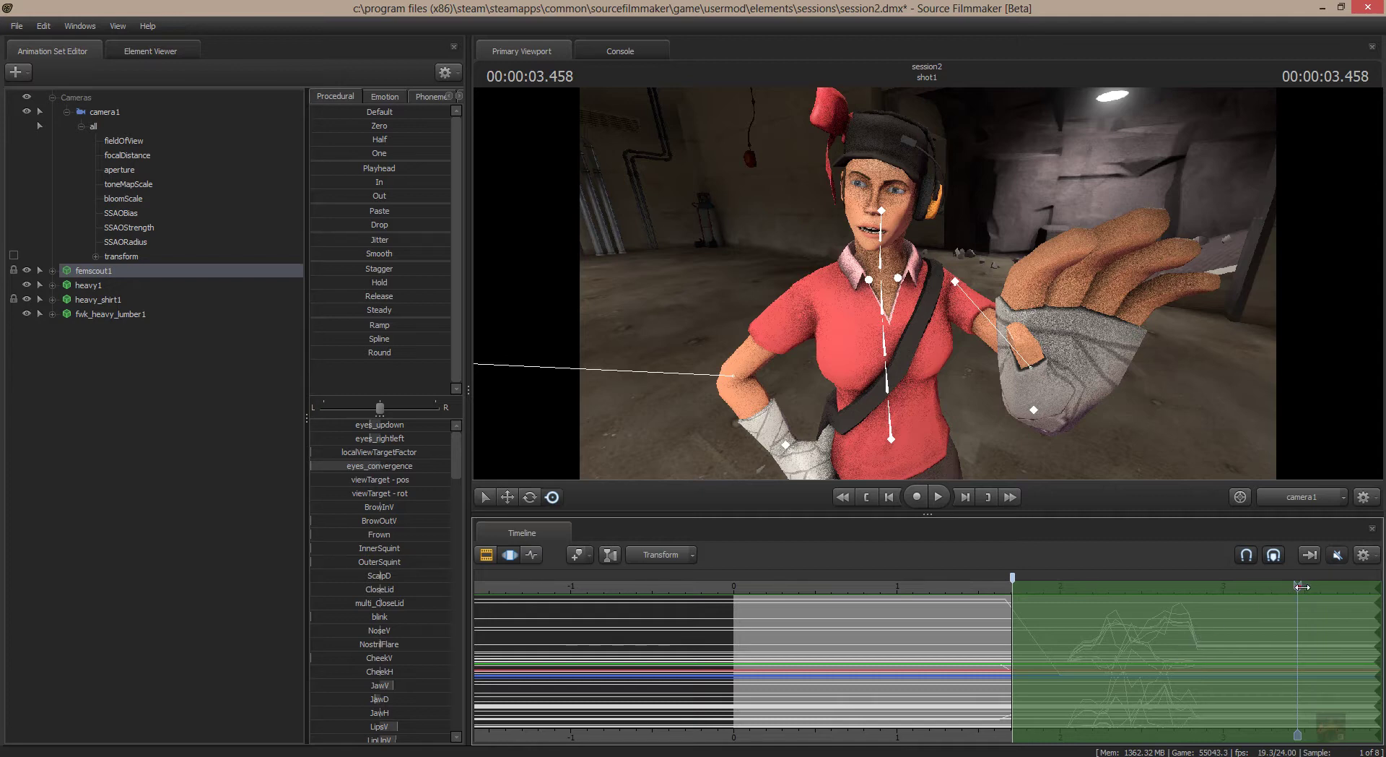
left_click_drag(1298, 586, 1374, 591)
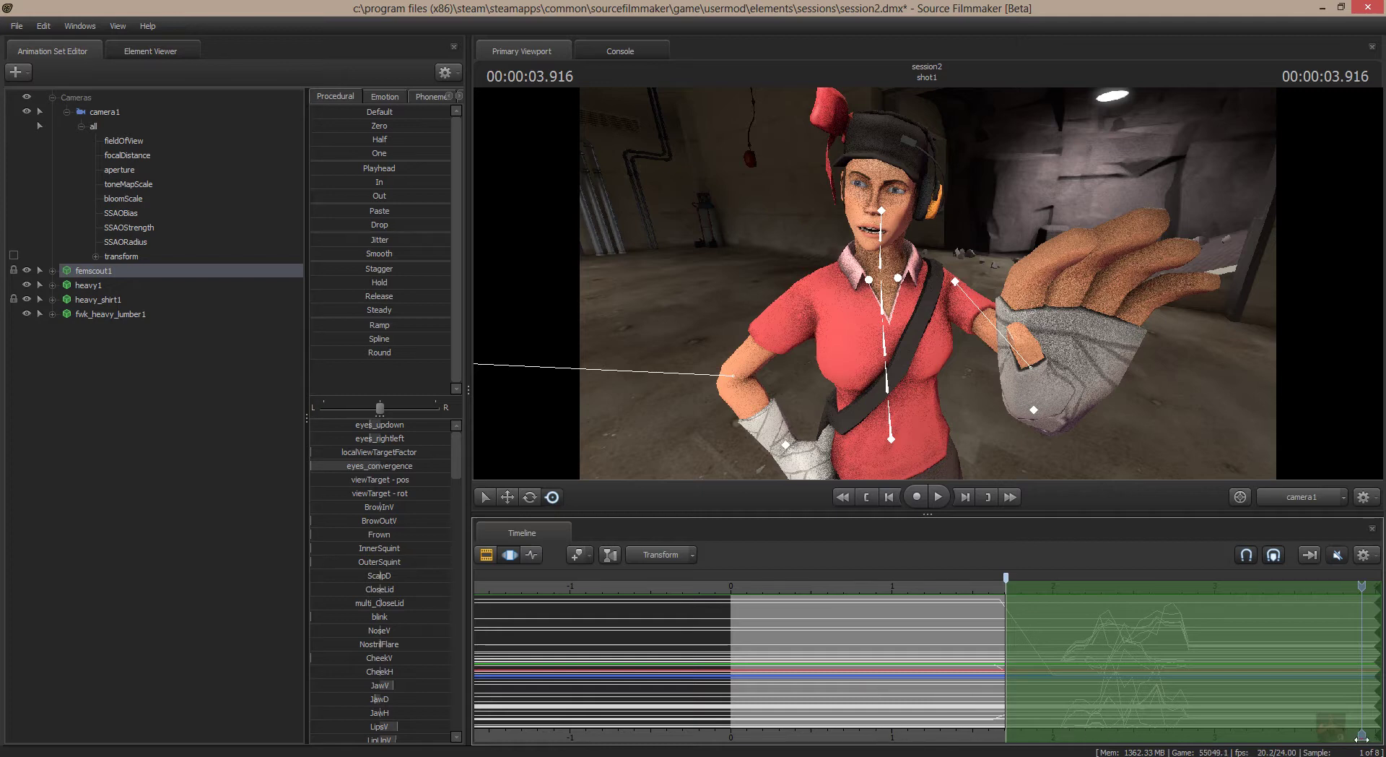
mouse_move(1361, 738)
middle_mouse_down()
mouse_move(1025, 672)
mouse_move(1007, 652)
middle_mouse_up()
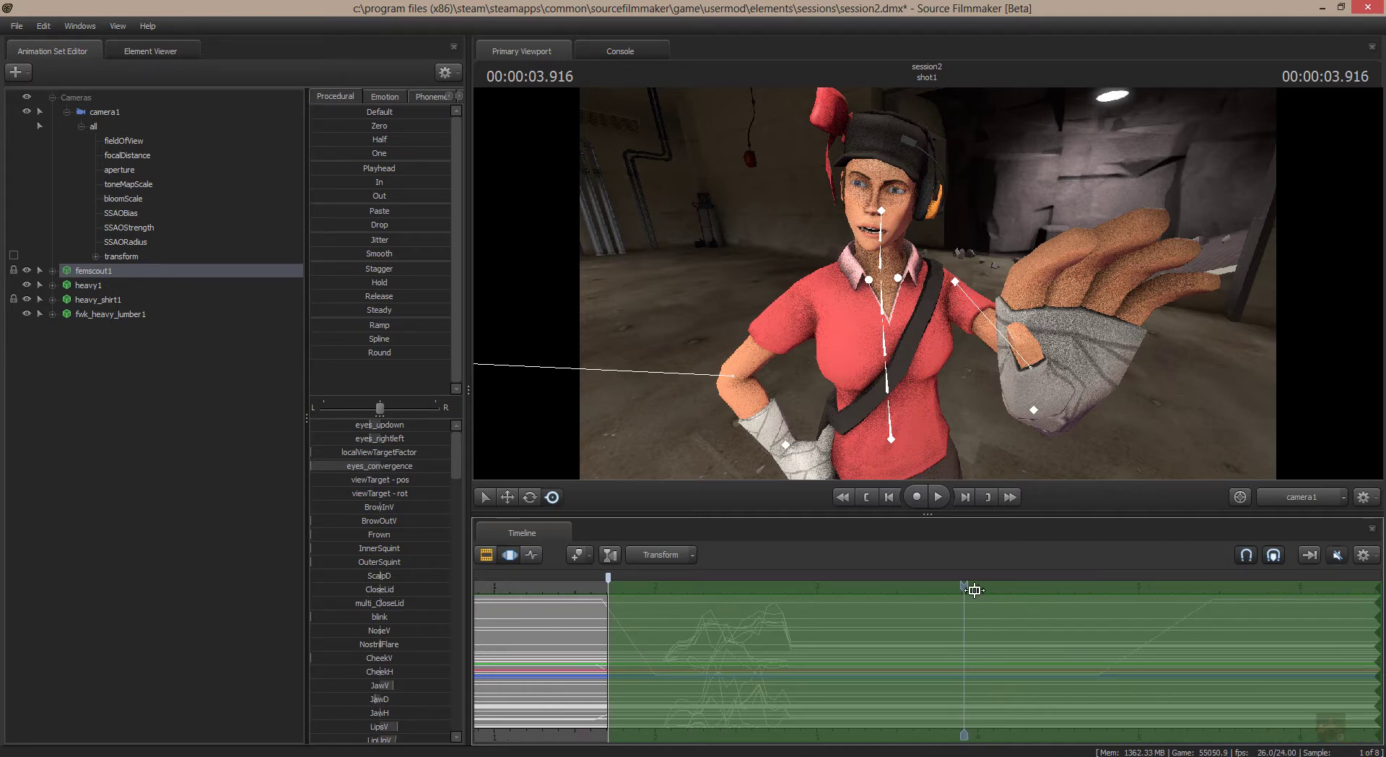
left_click_drag(982, 585, 1125, 585)
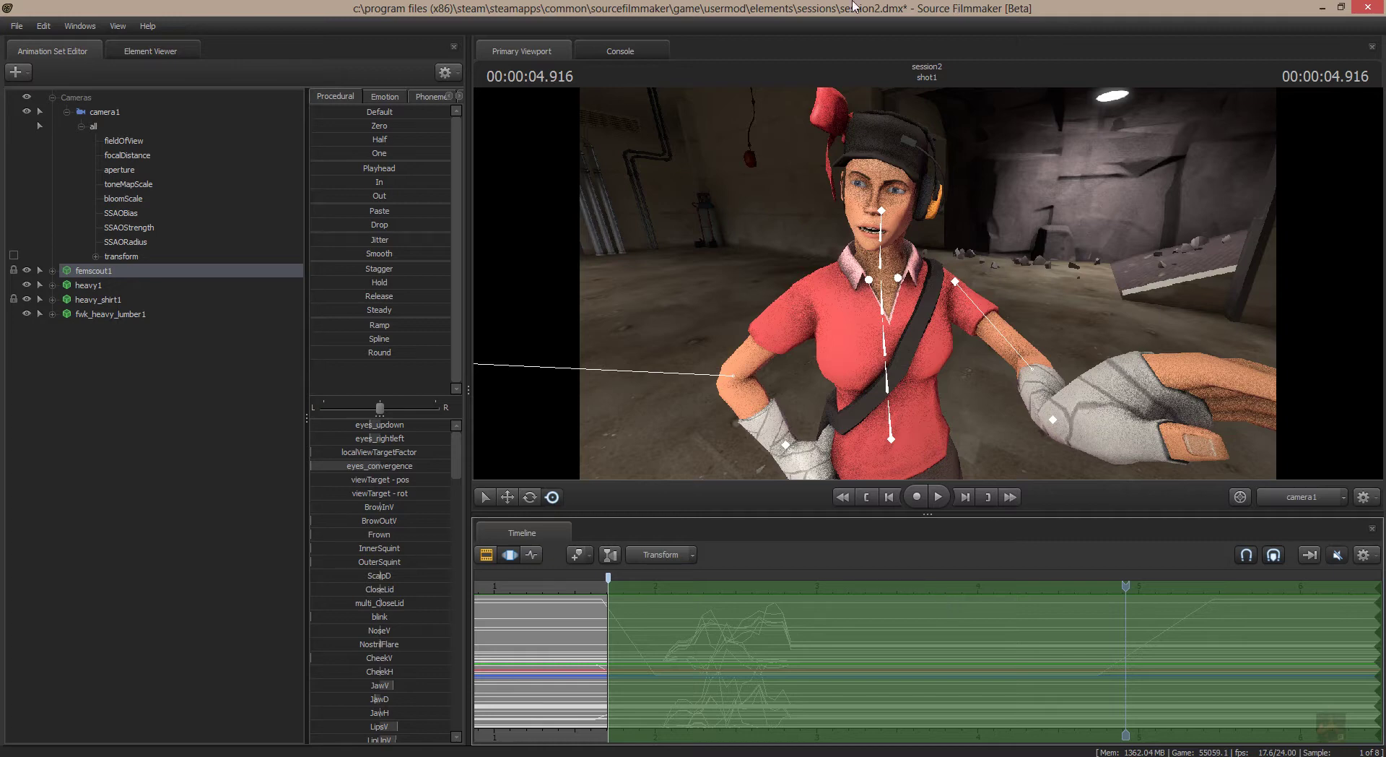
Select camera1, extend its time range to 00:00:04.916, bookmark that frame, and return to Work Camera.
left_click(98, 111)
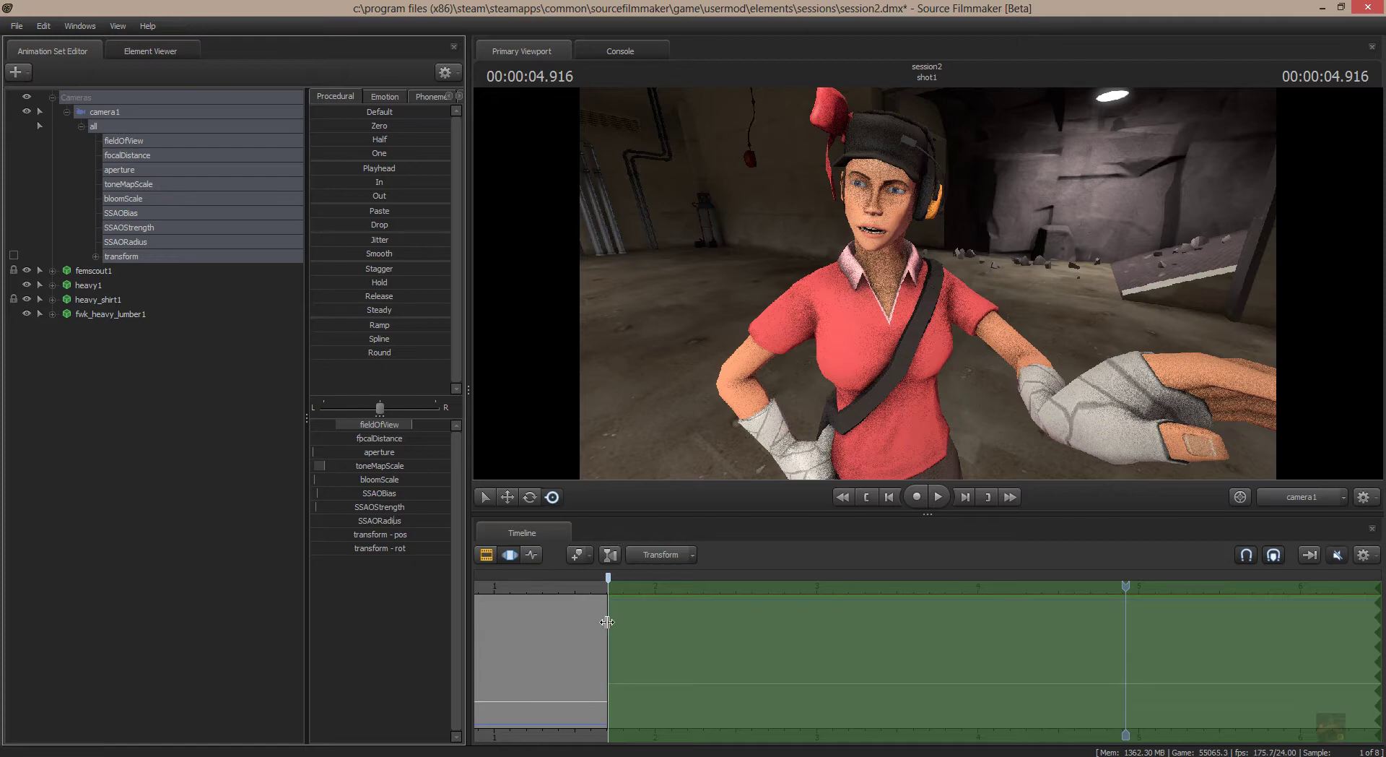
left_click_drag(607, 622, 1124, 660)
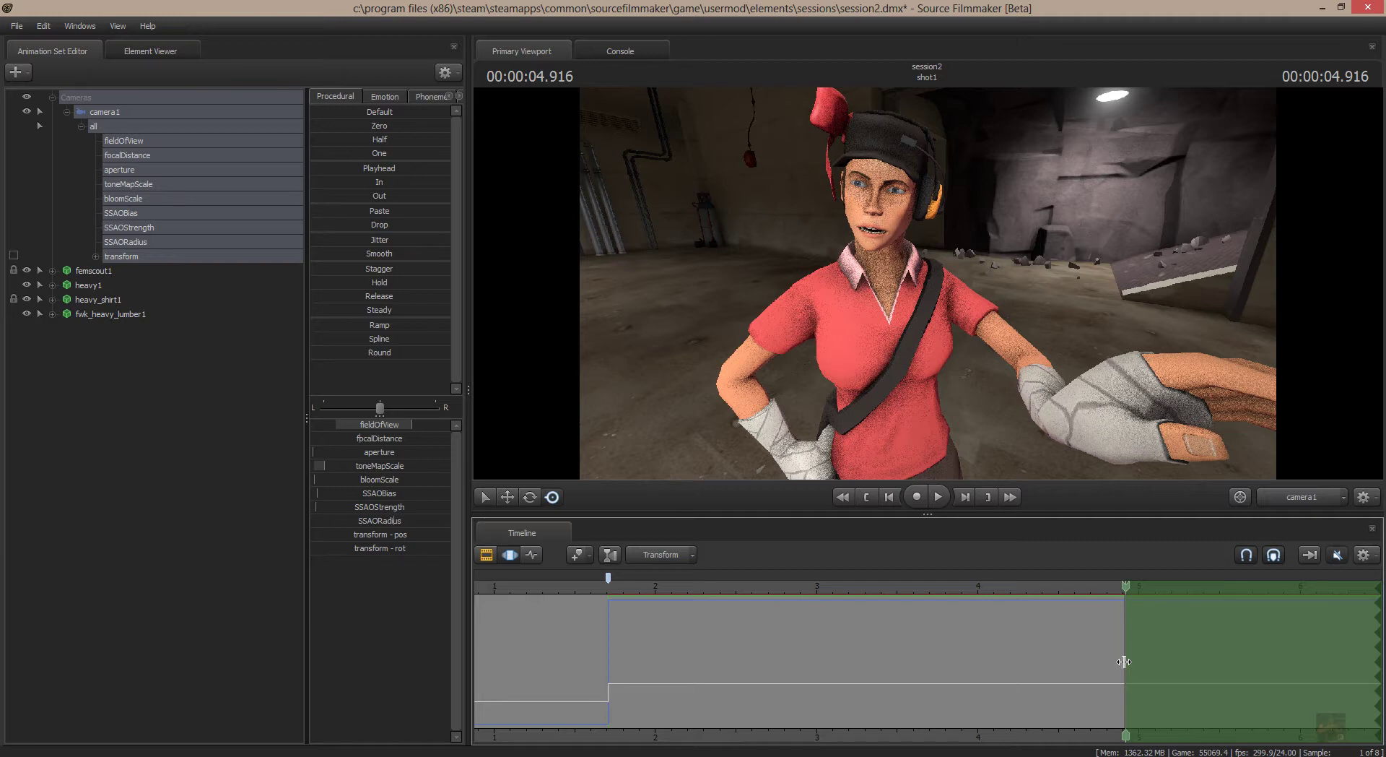
left_click(580, 555)
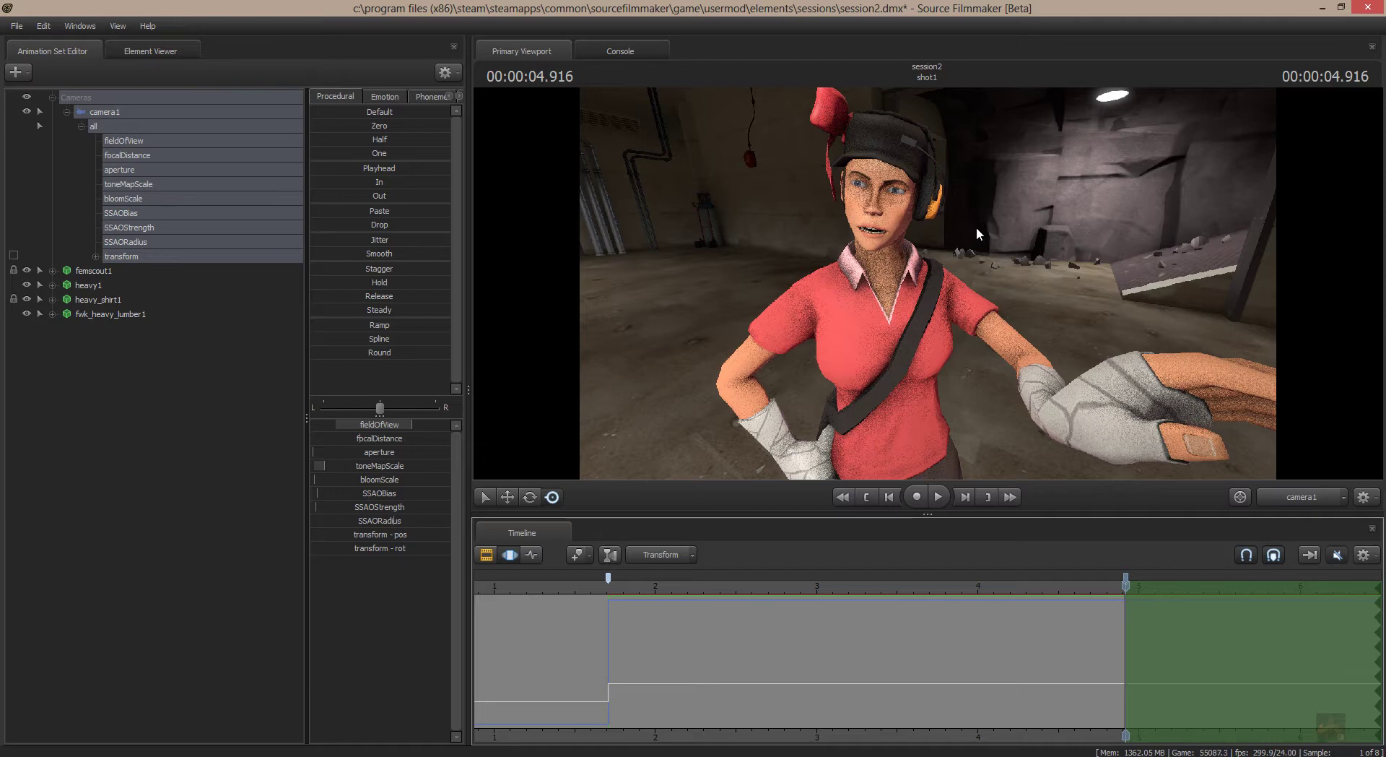
left_click(1316, 495)
left_click(1279, 503)
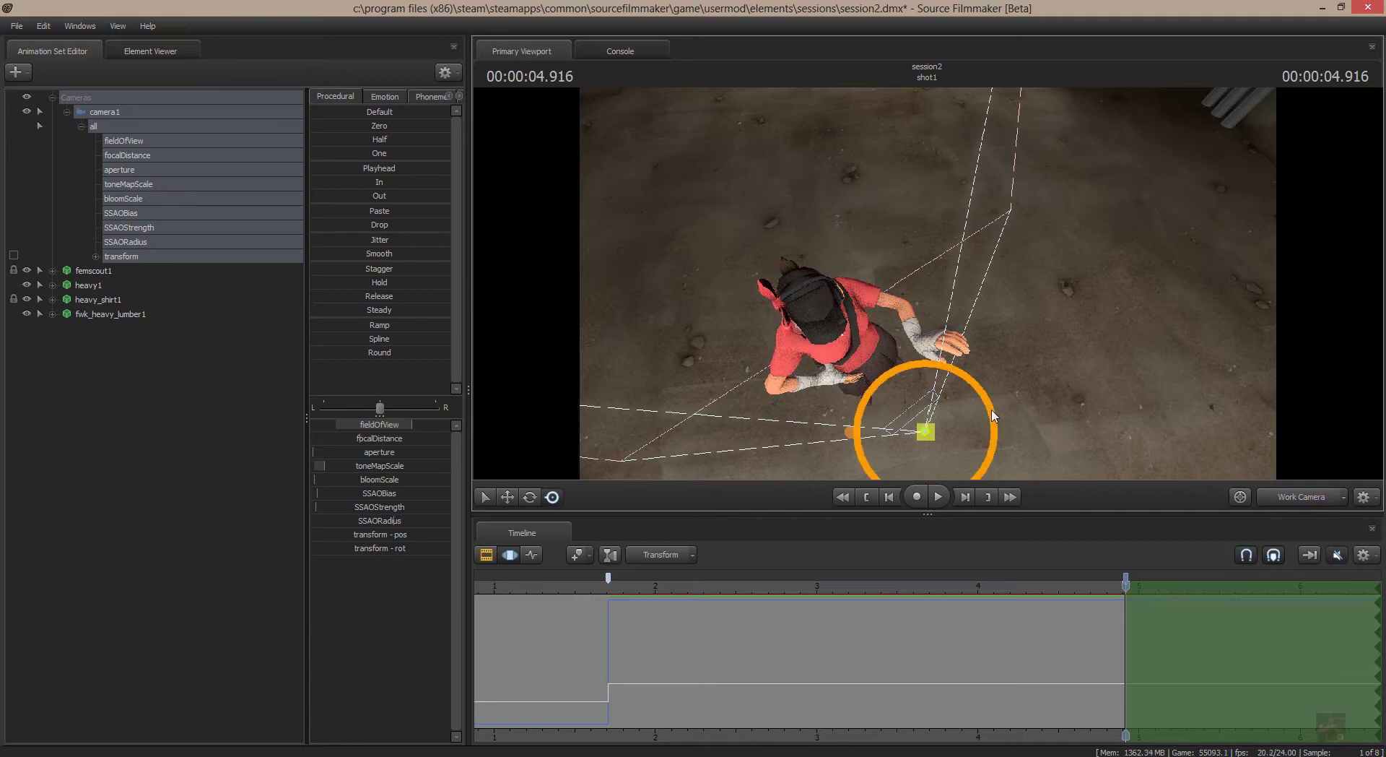
Rotate camera1 toward the Heavy and fly it back to frame his thumbs-up close up.
left_click(529, 498)
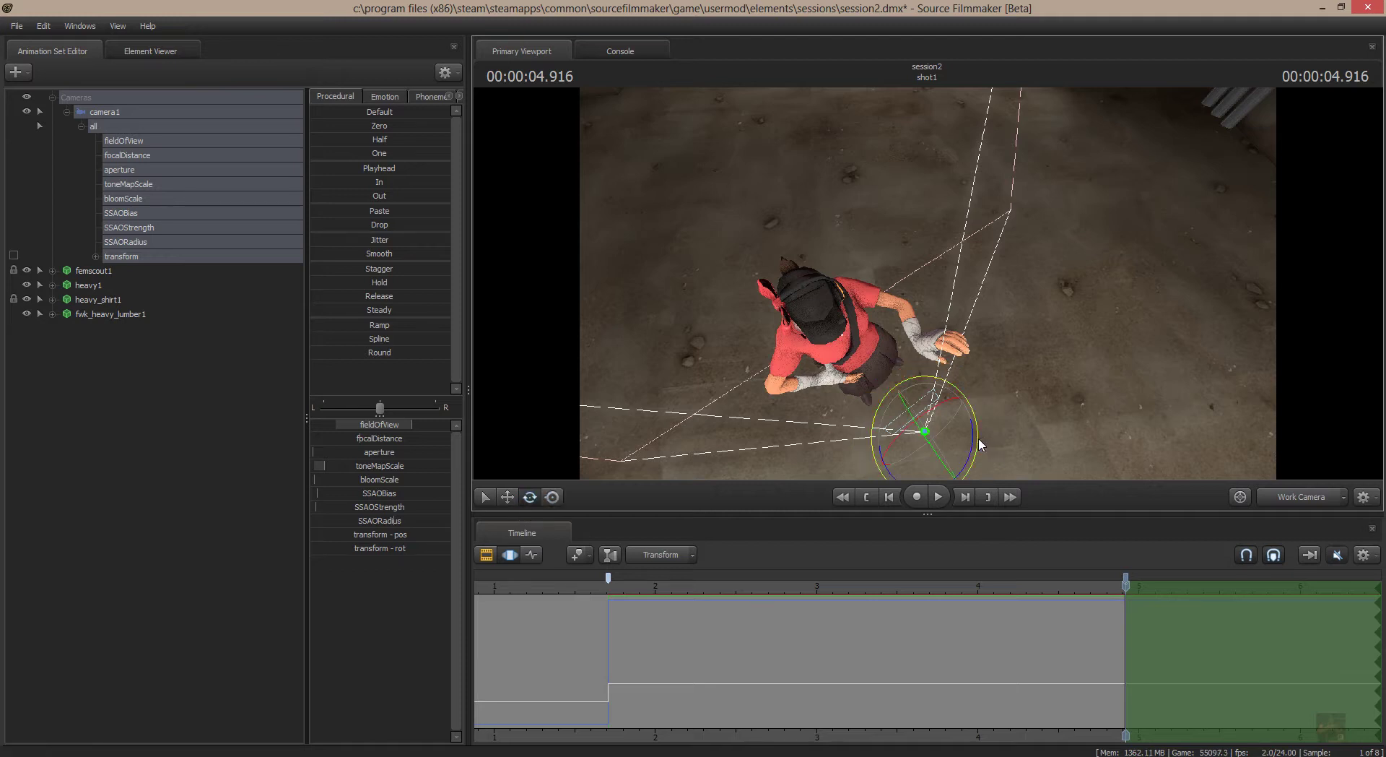
left_click_drag(974, 436, 897, 384)
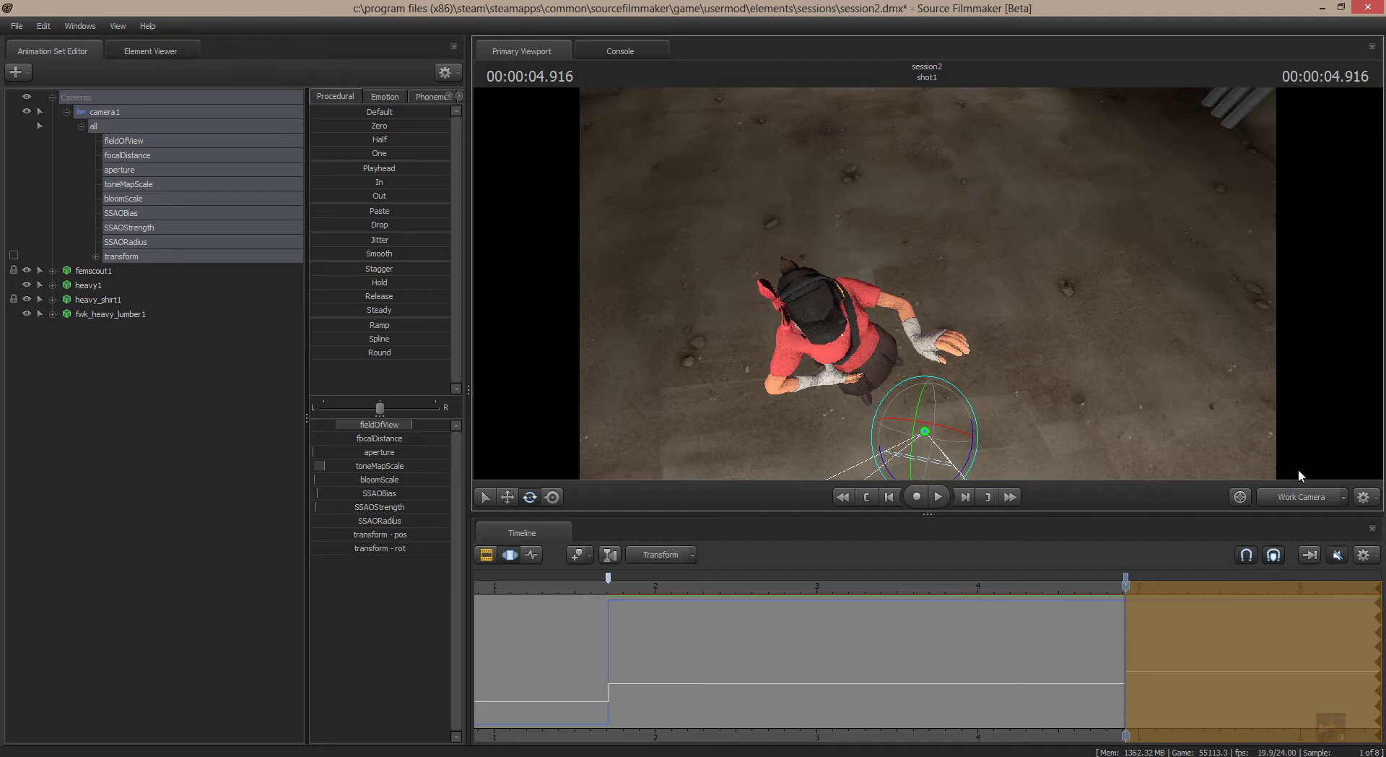
left_click(1311, 500)
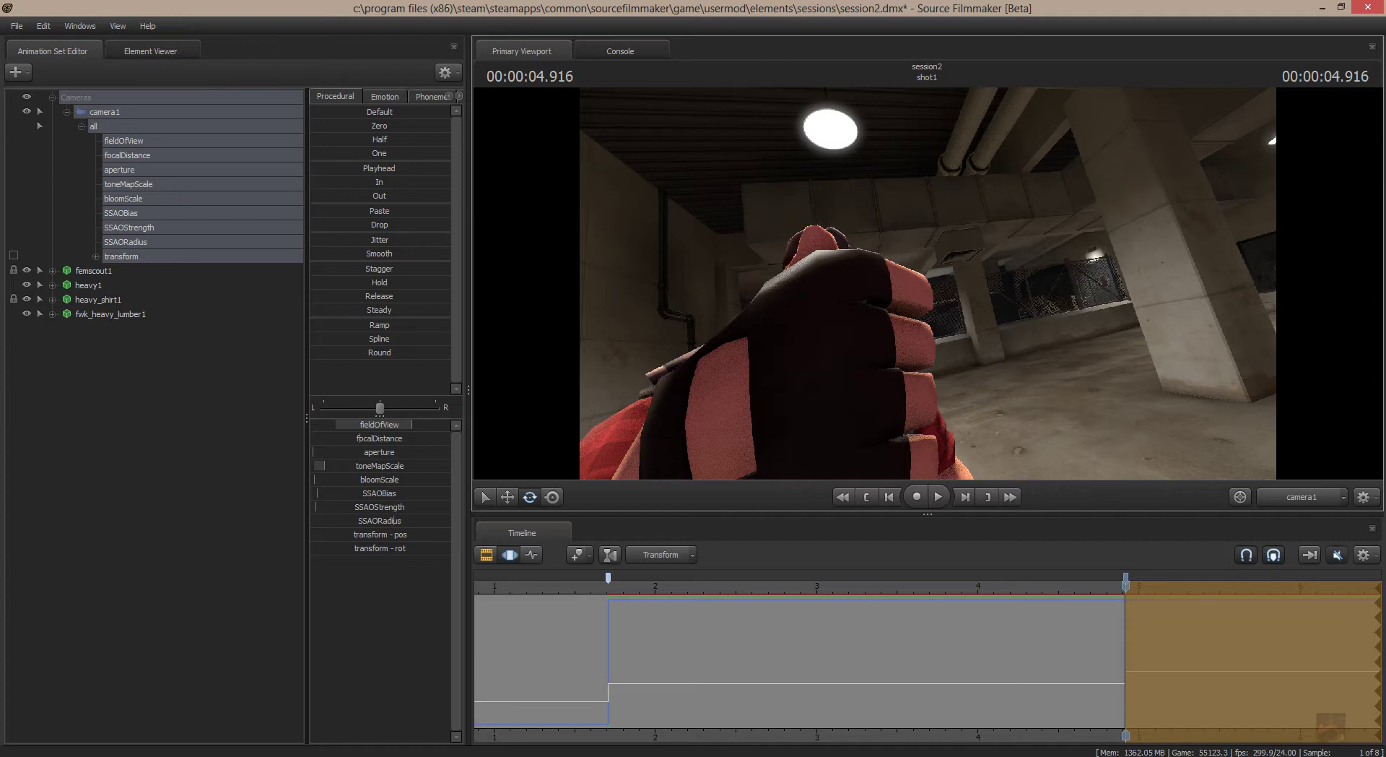
left_click_drag(927, 282, 927, 281)
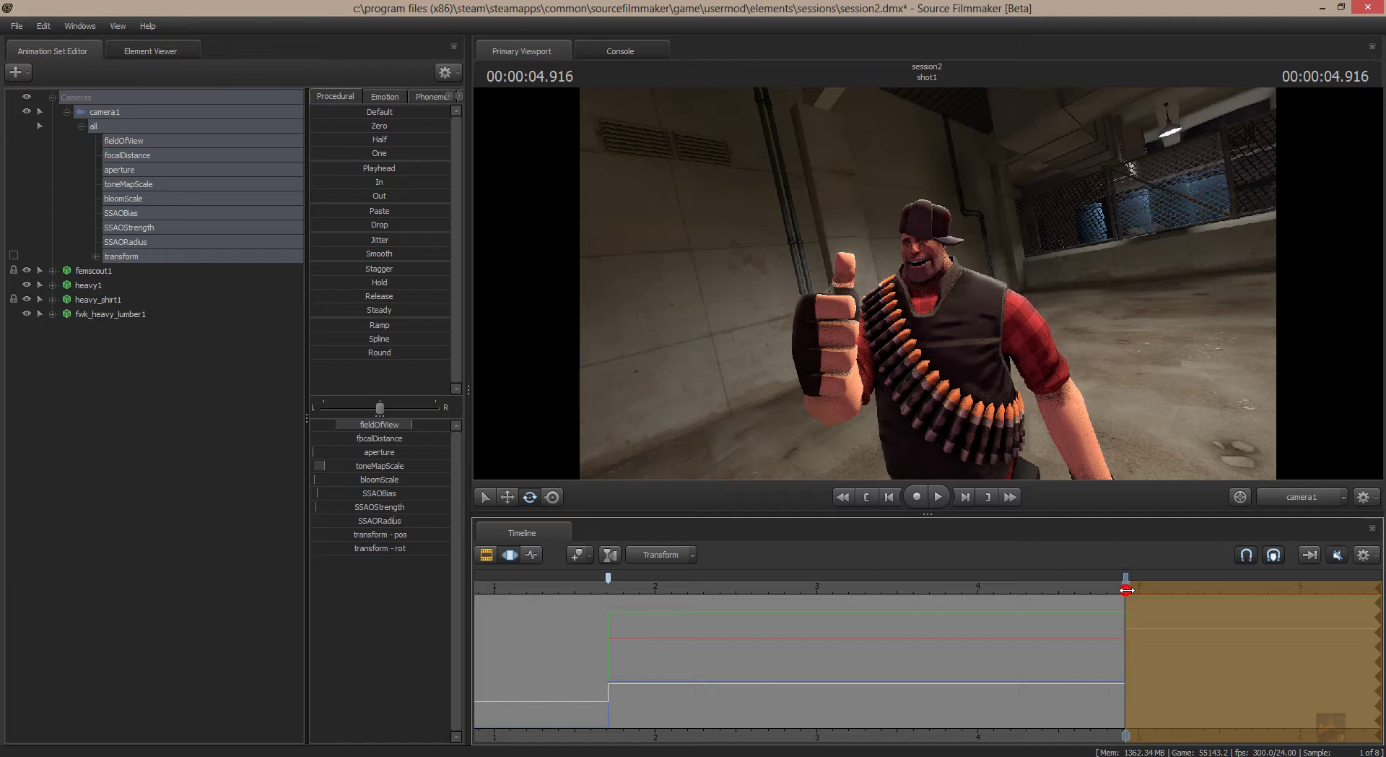
Scrub the playhead back to about 5.6 seconds in the overhead work view and commit the pending change.
left_click_drag(1127, 583, 1286, 590)
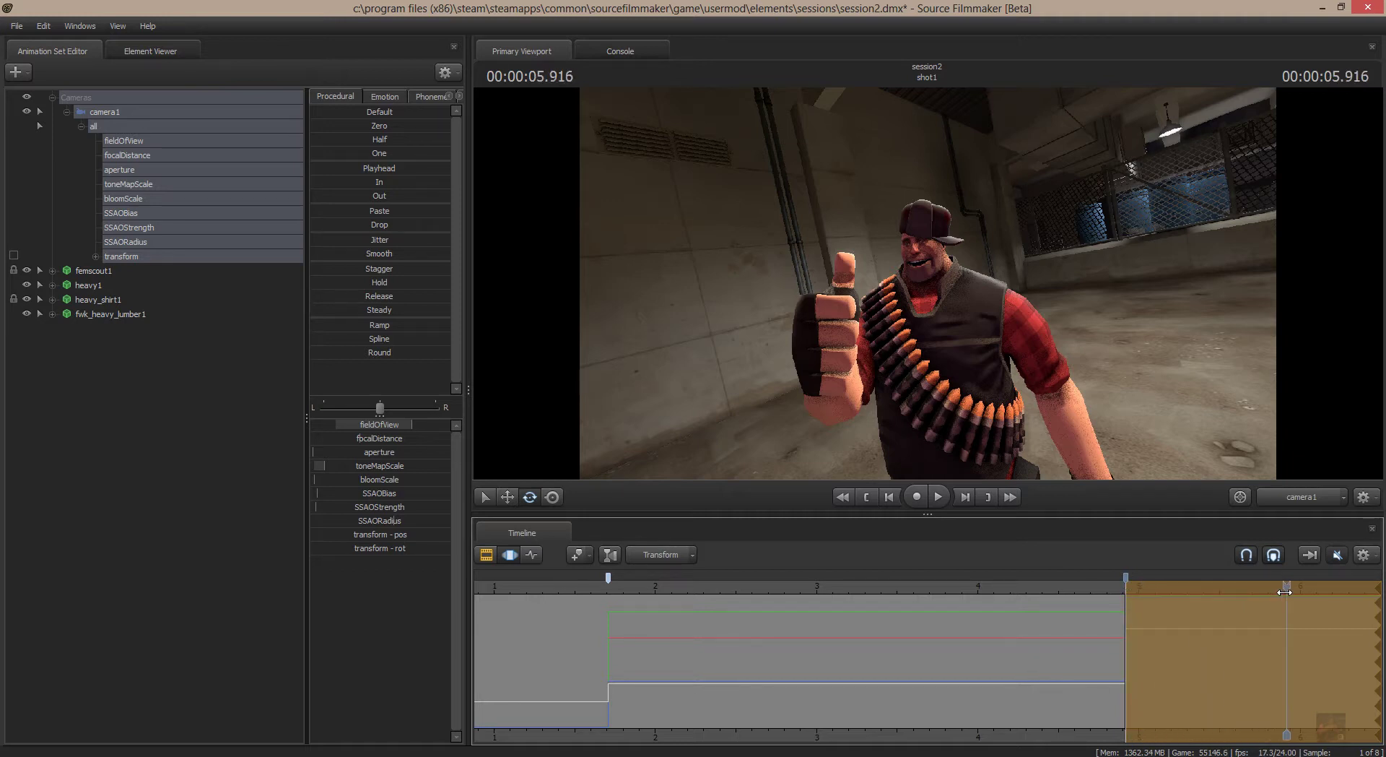
left_click(1315, 500)
left_click(1316, 500)
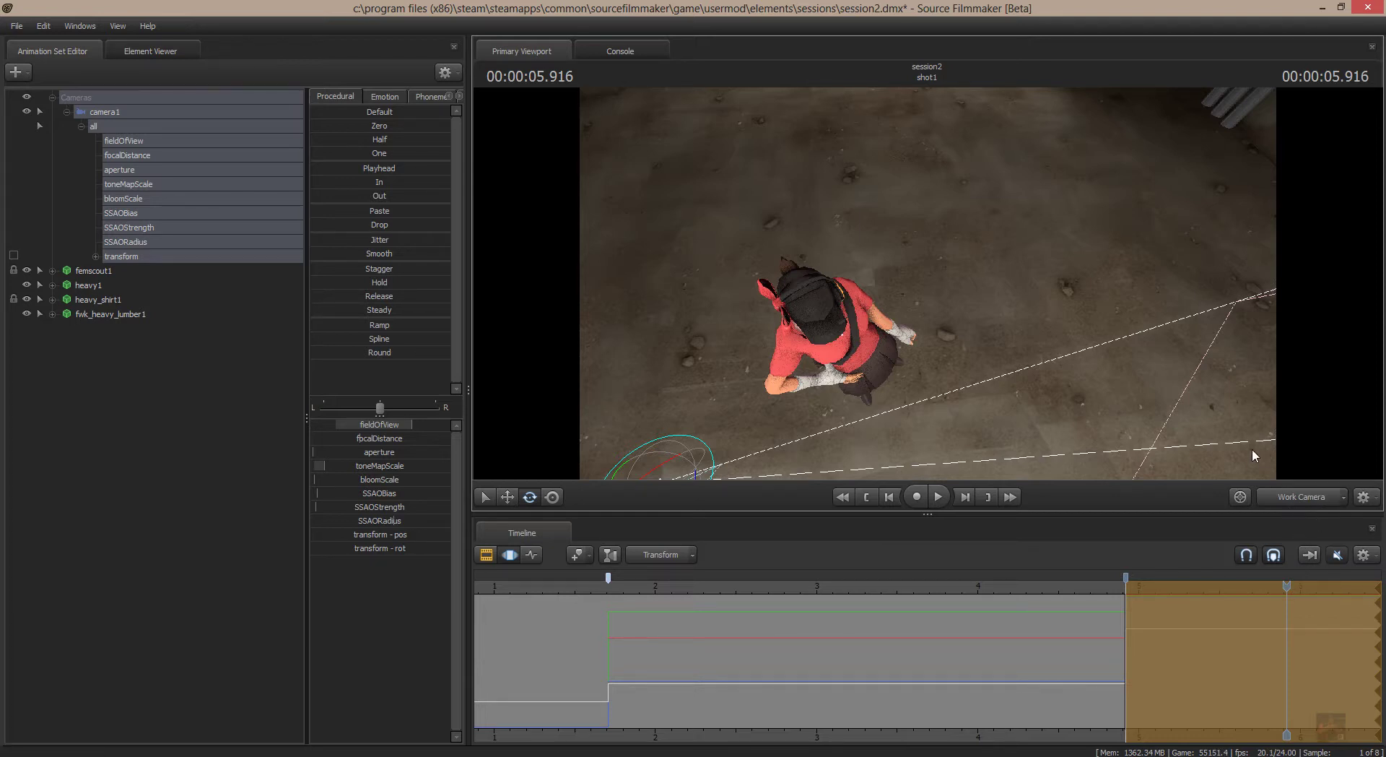
left_click_drag(1285, 587, 1239, 584)
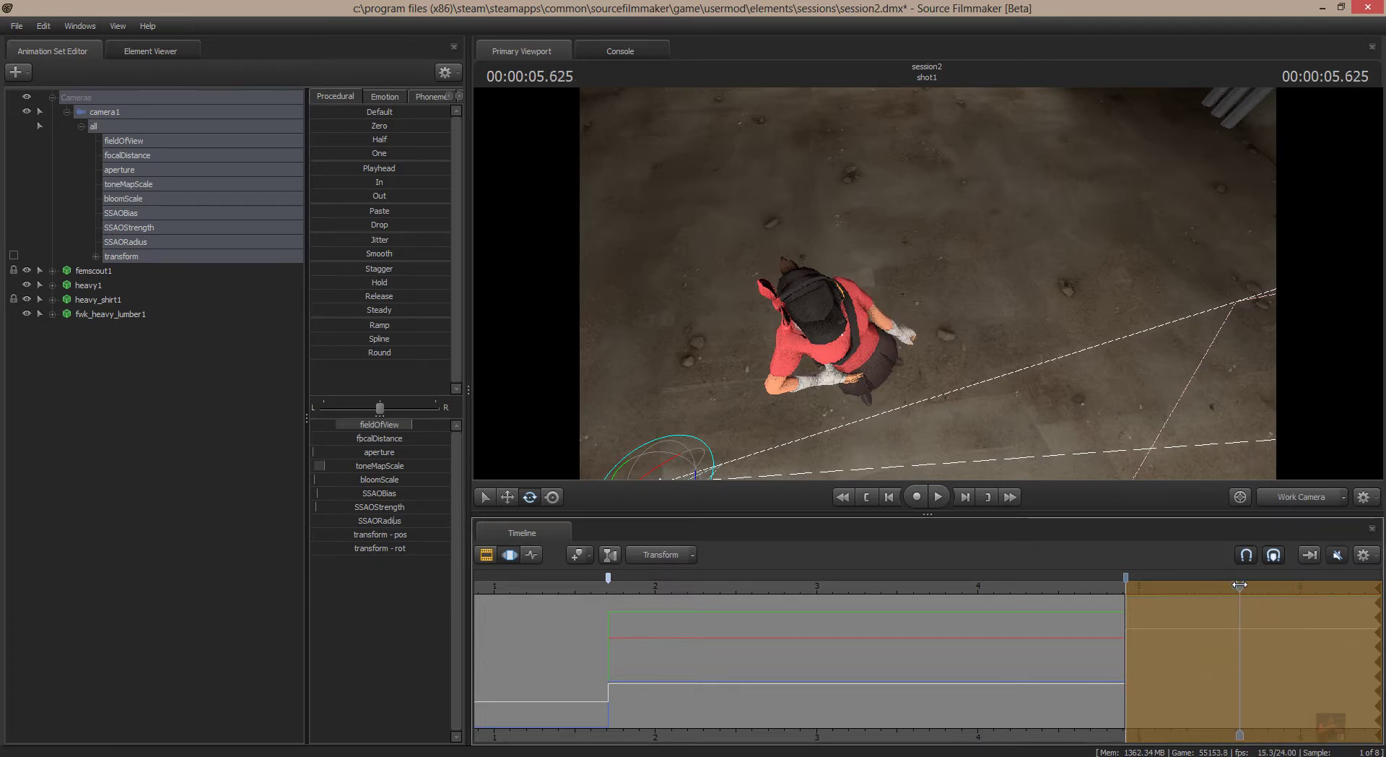
left_click(1152, 631)
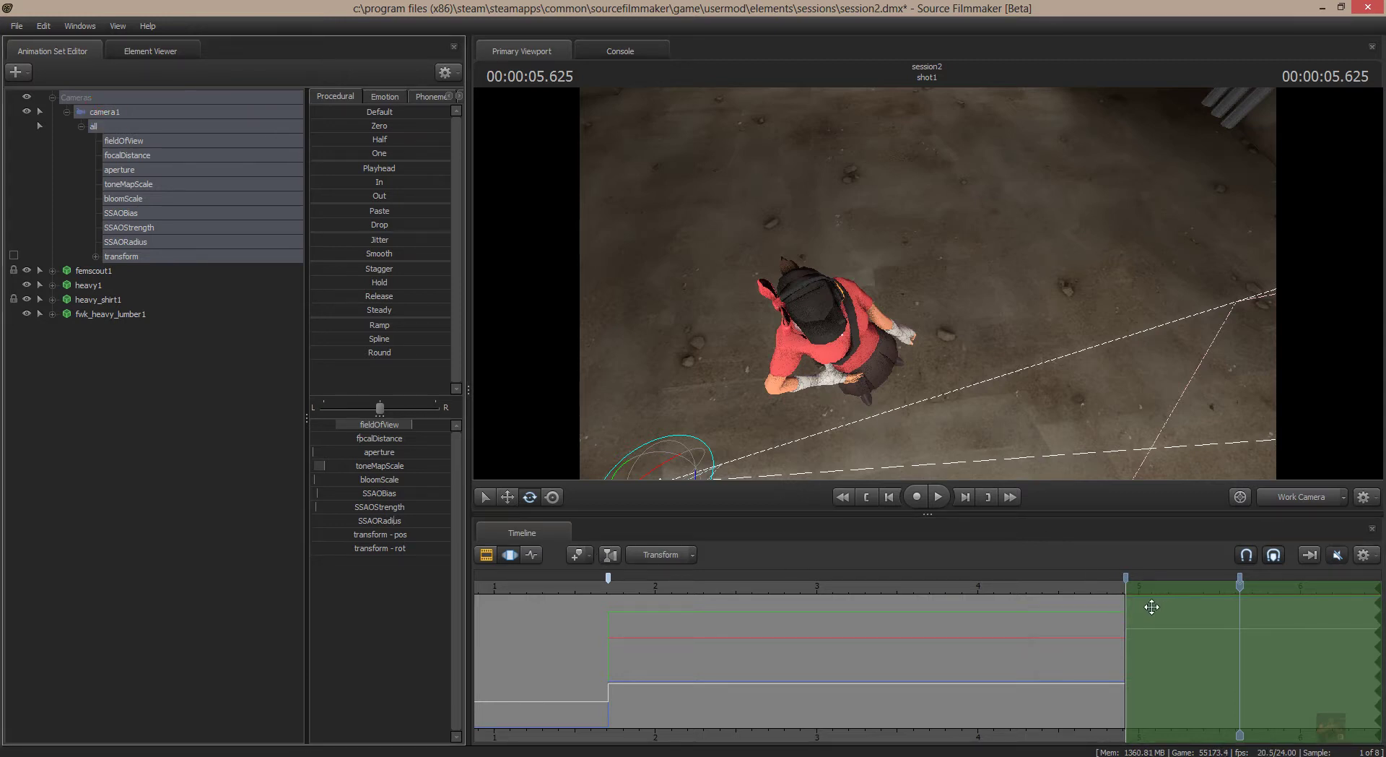
Move camera1's time selection start to the current frame and add a short falloff before it.
left_click(1128, 619)
left_click_drag(1128, 618, 1239, 629)
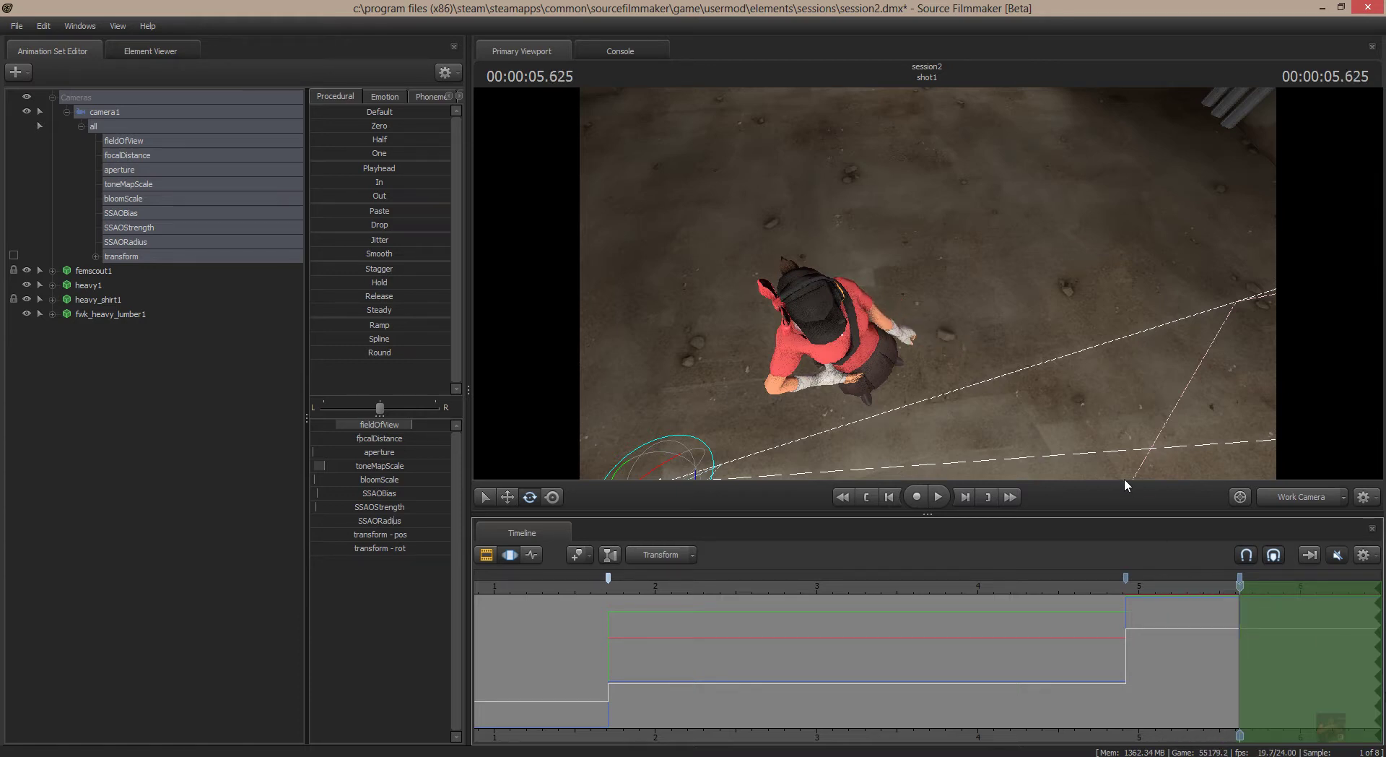
left_click(1094, 422)
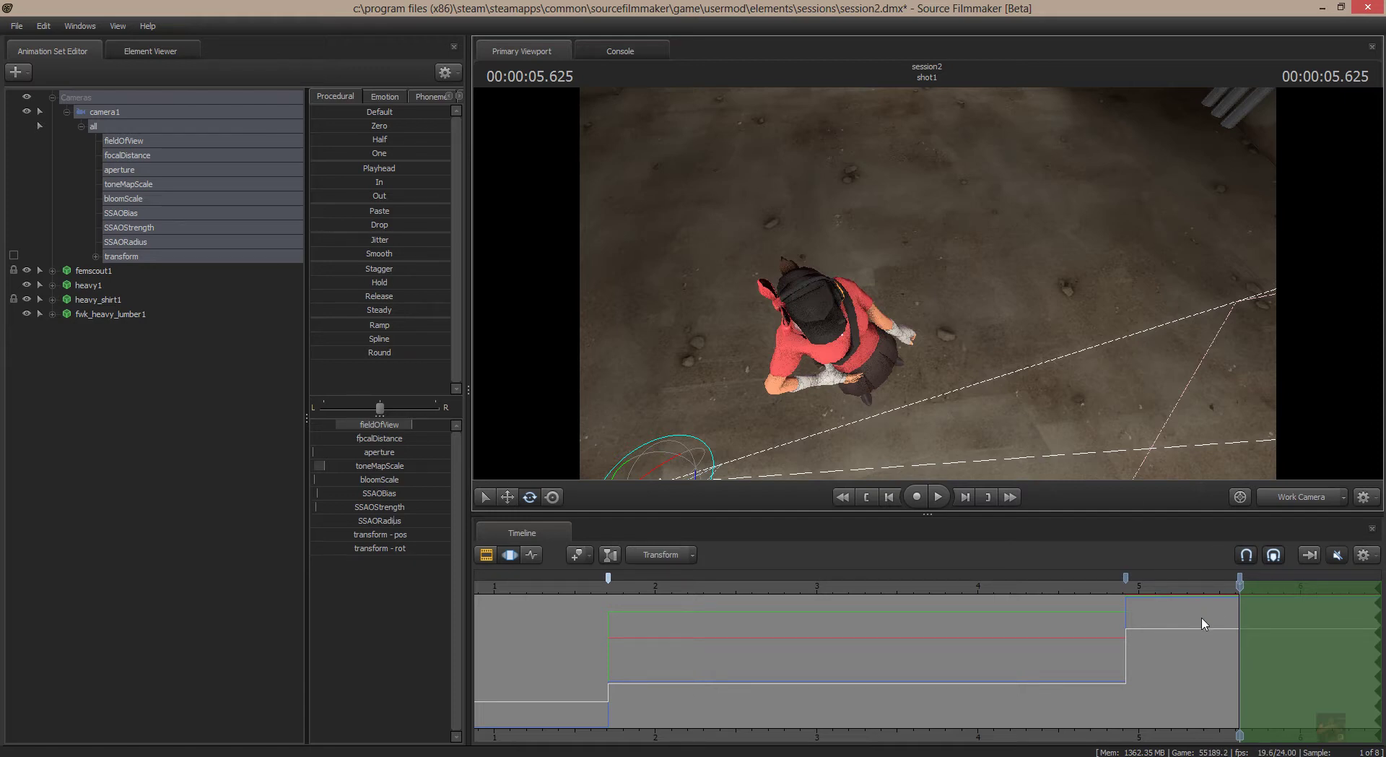
left_click_drag(1202, 622, 1201, 615)
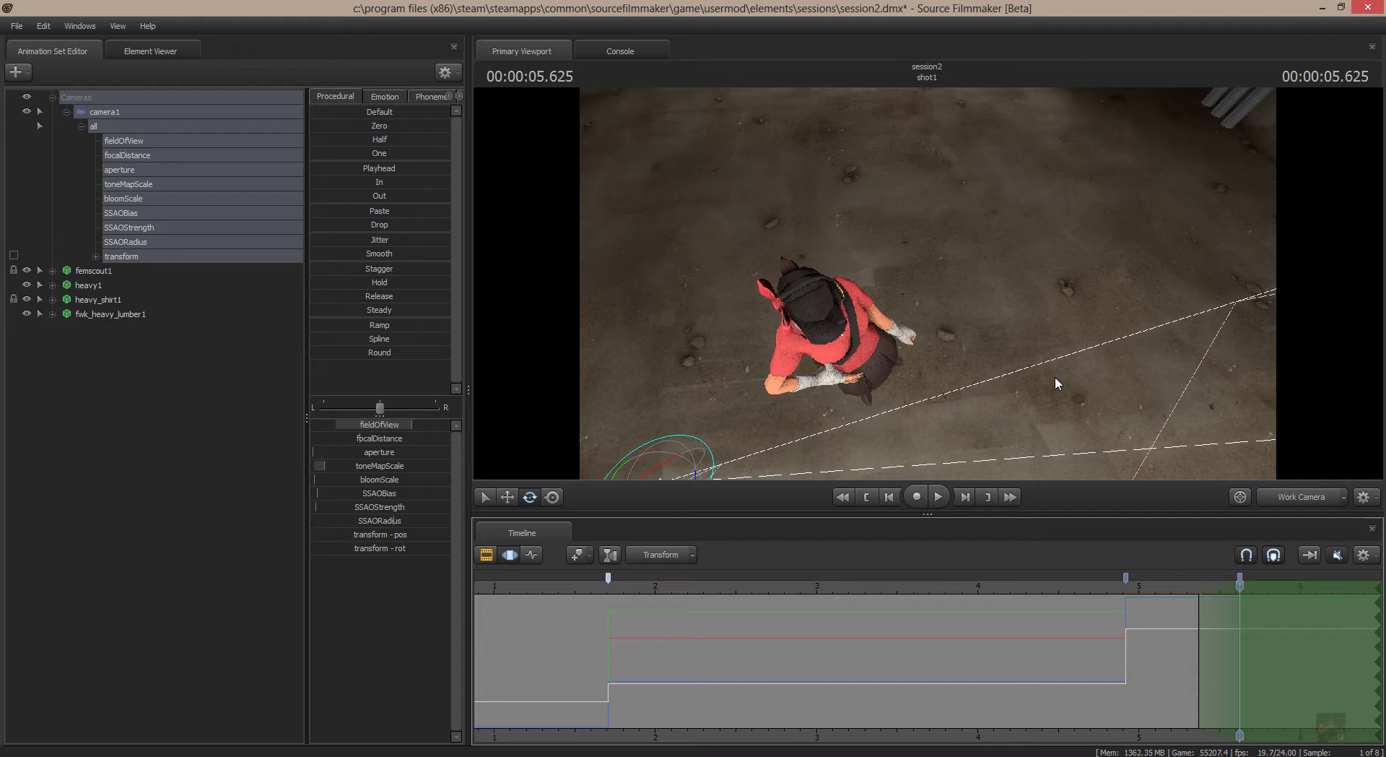
Pull the work view back and move camera1 to the right of the characters.
left_click_drag(1055, 382, 1055, 382)
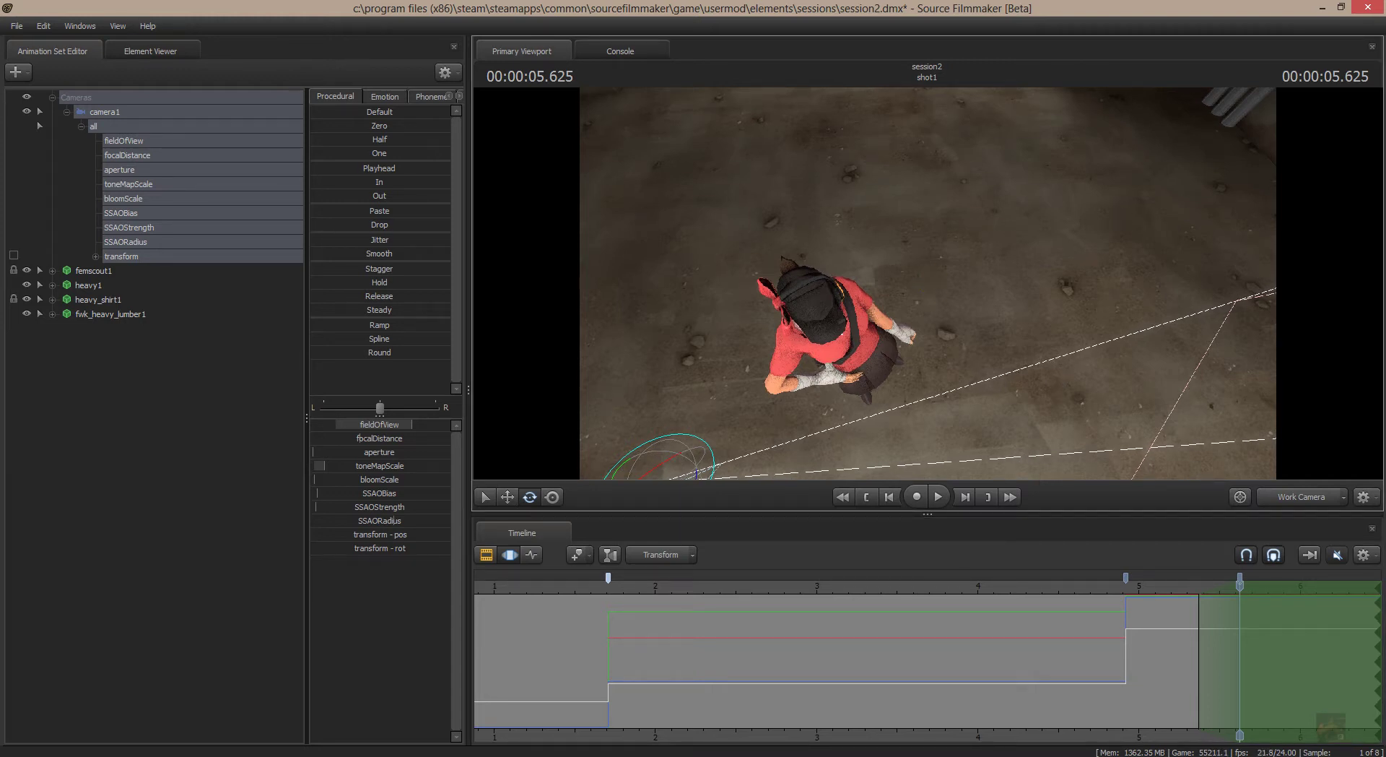
left_click_drag(1055, 383, 1055, 382)
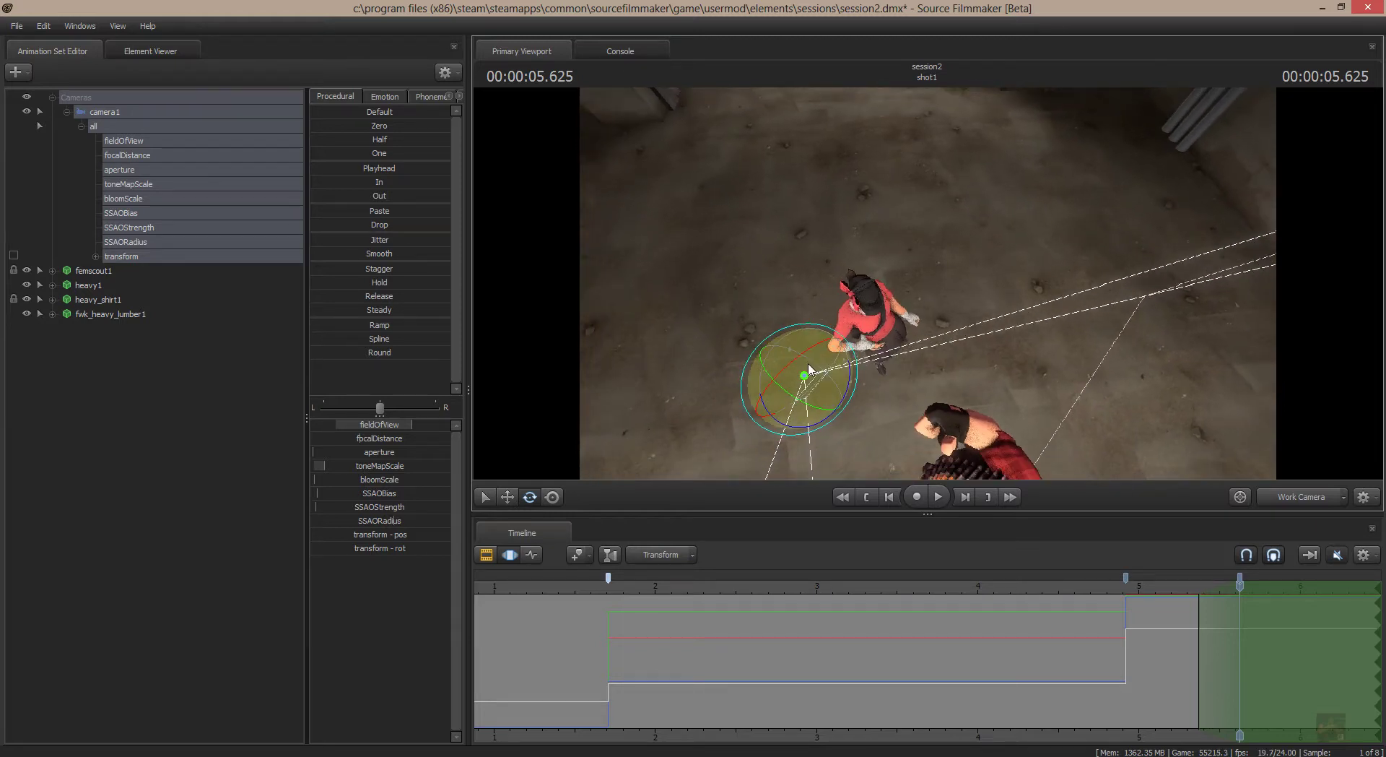
left_click(508, 496)
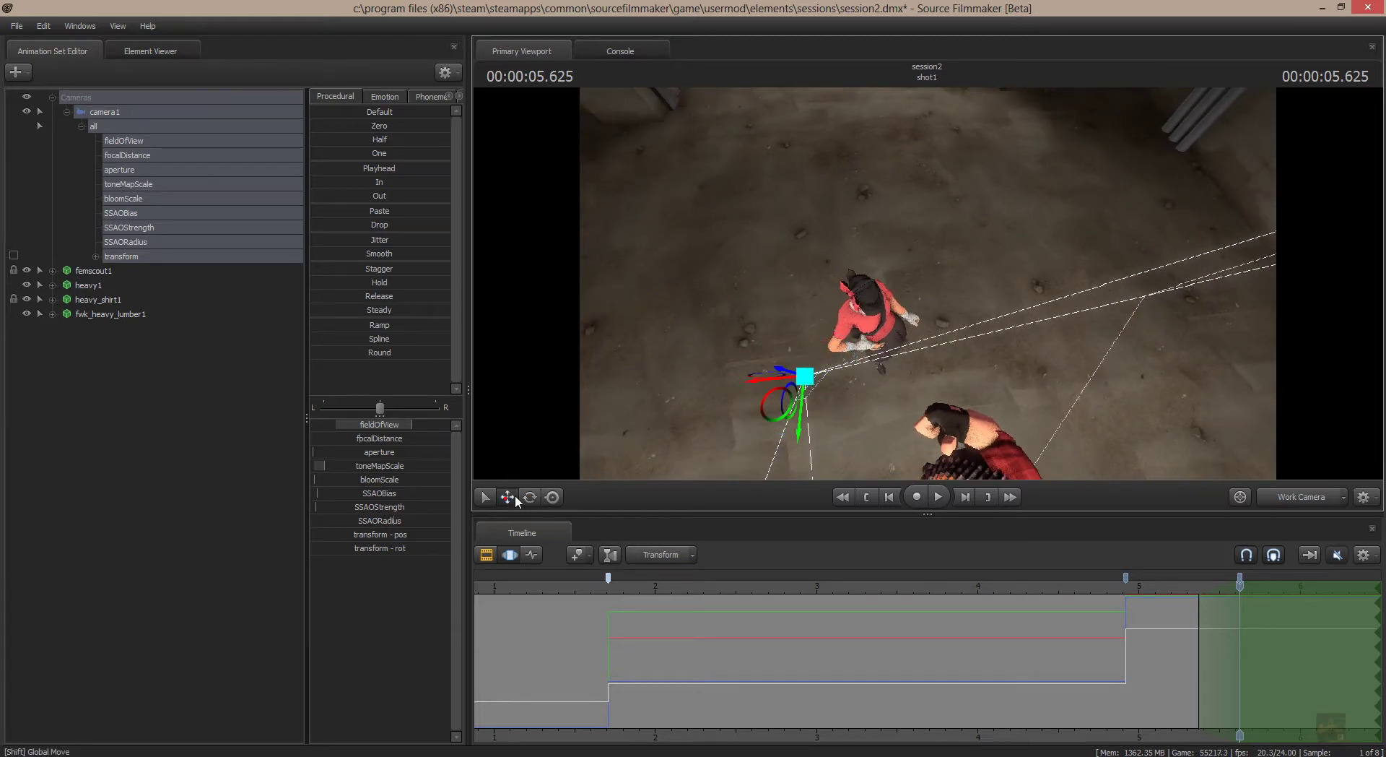
left_click_drag(804, 377, 1069, 337)
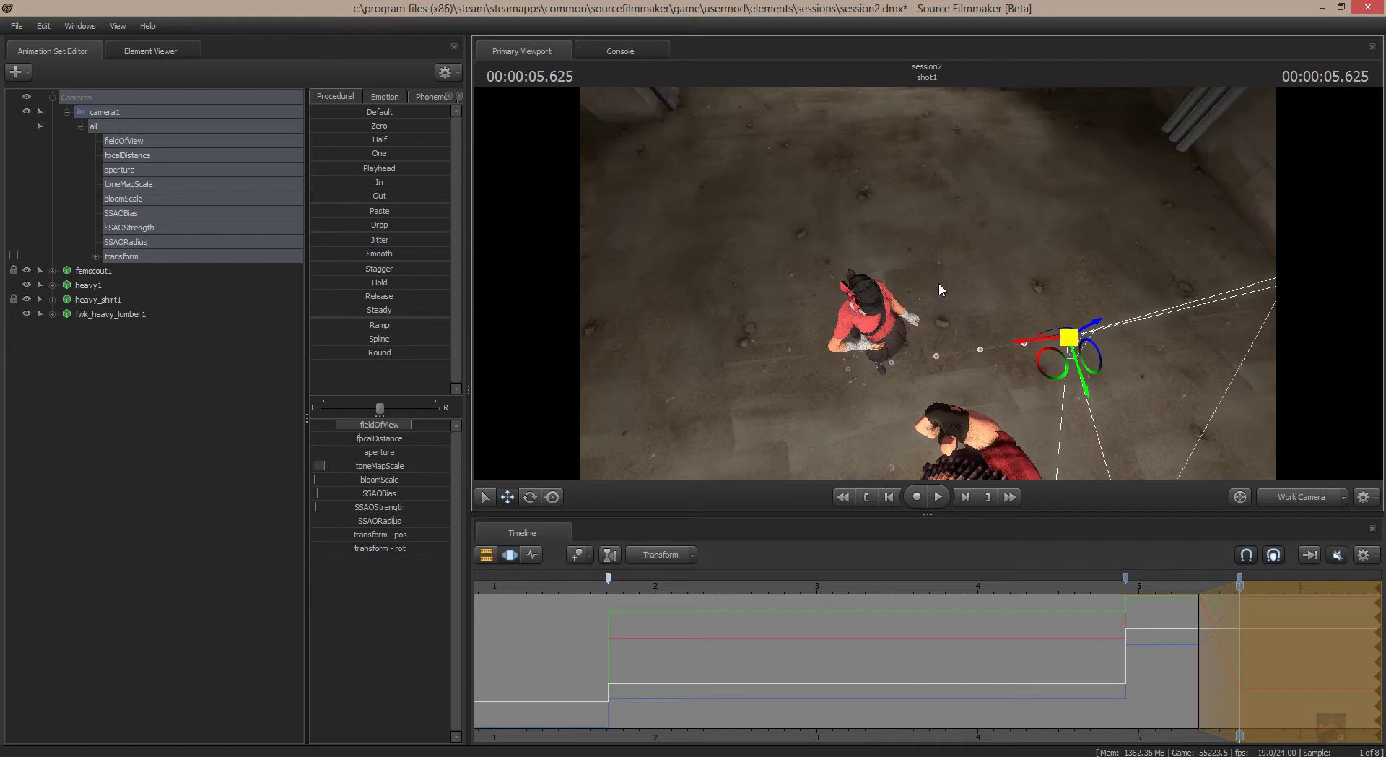
Turn camera1 back toward the Heavy and Scout and view the scene through it.
left_click(530, 497)
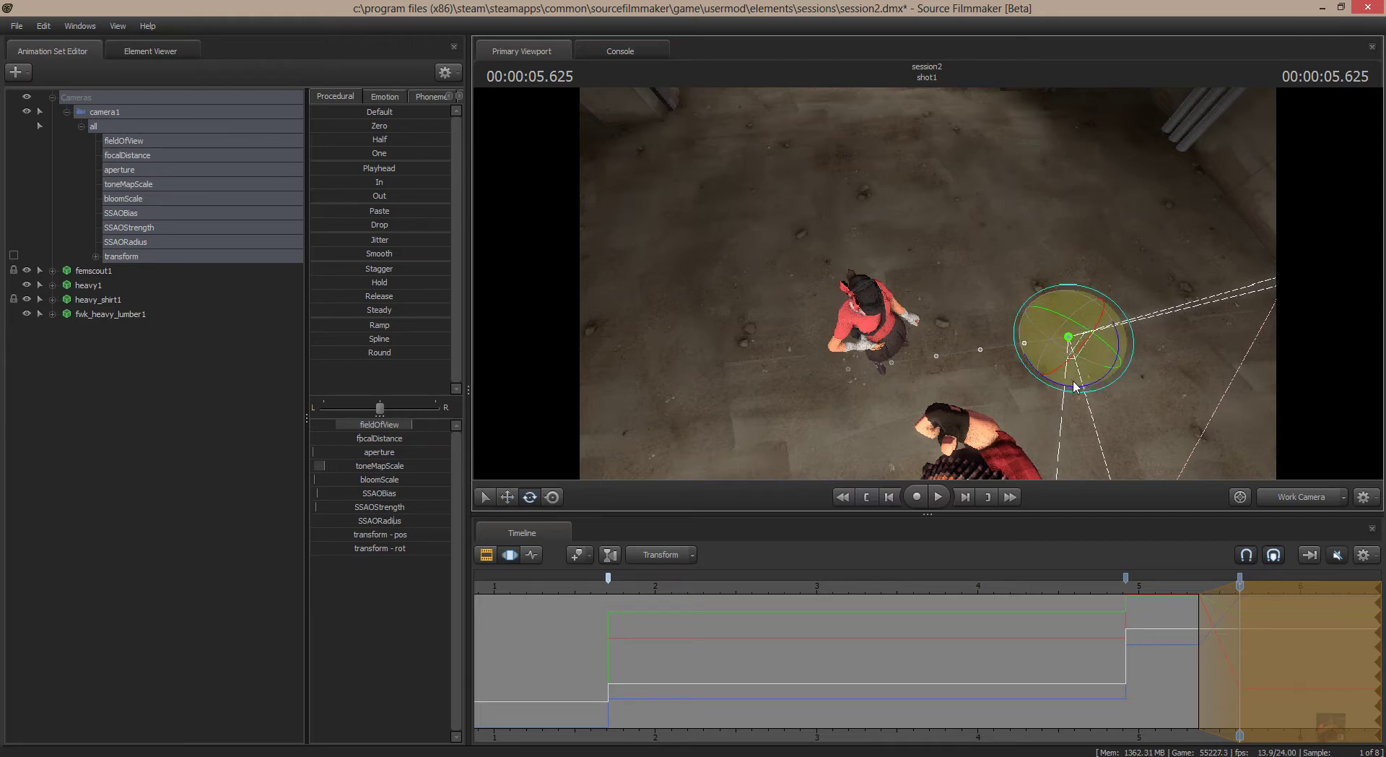
left_click_drag(1072, 390, 990, 299)
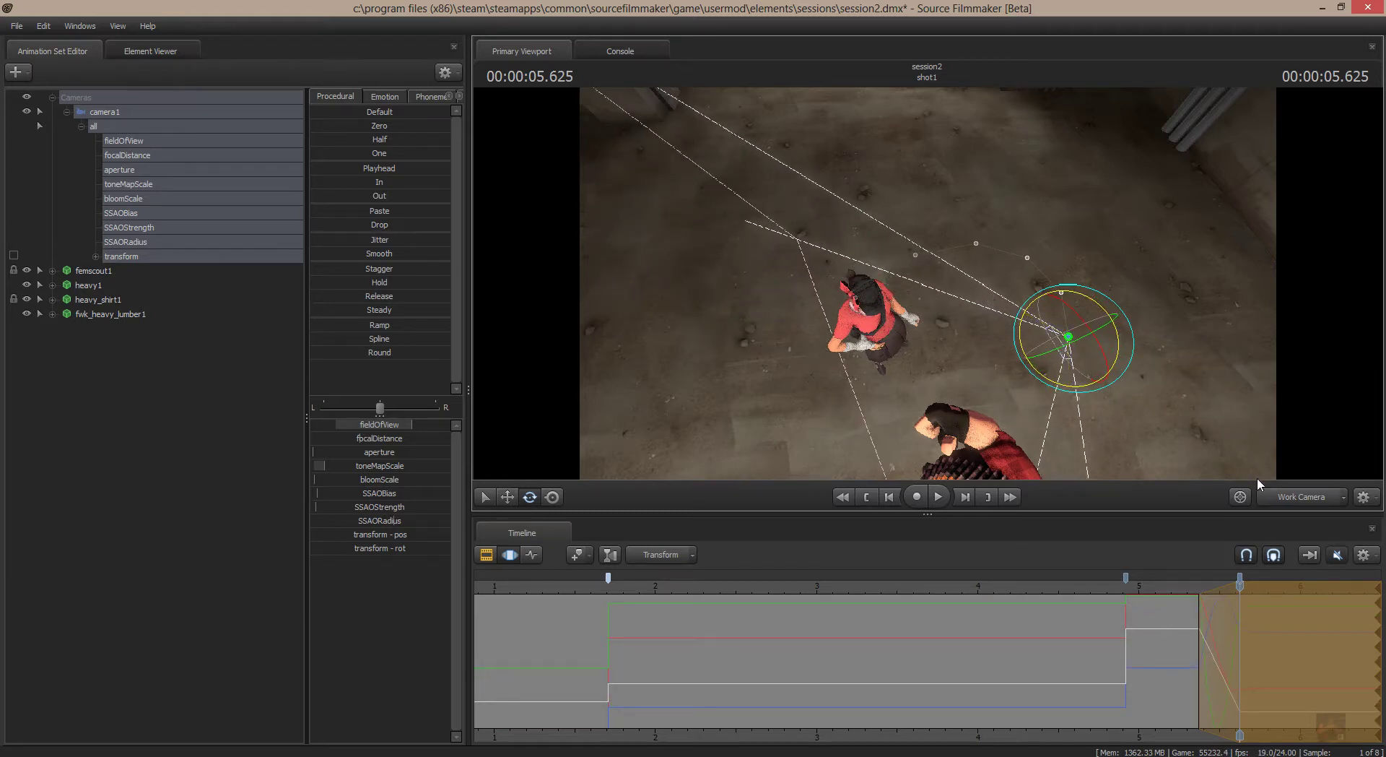
left_click(1309, 496)
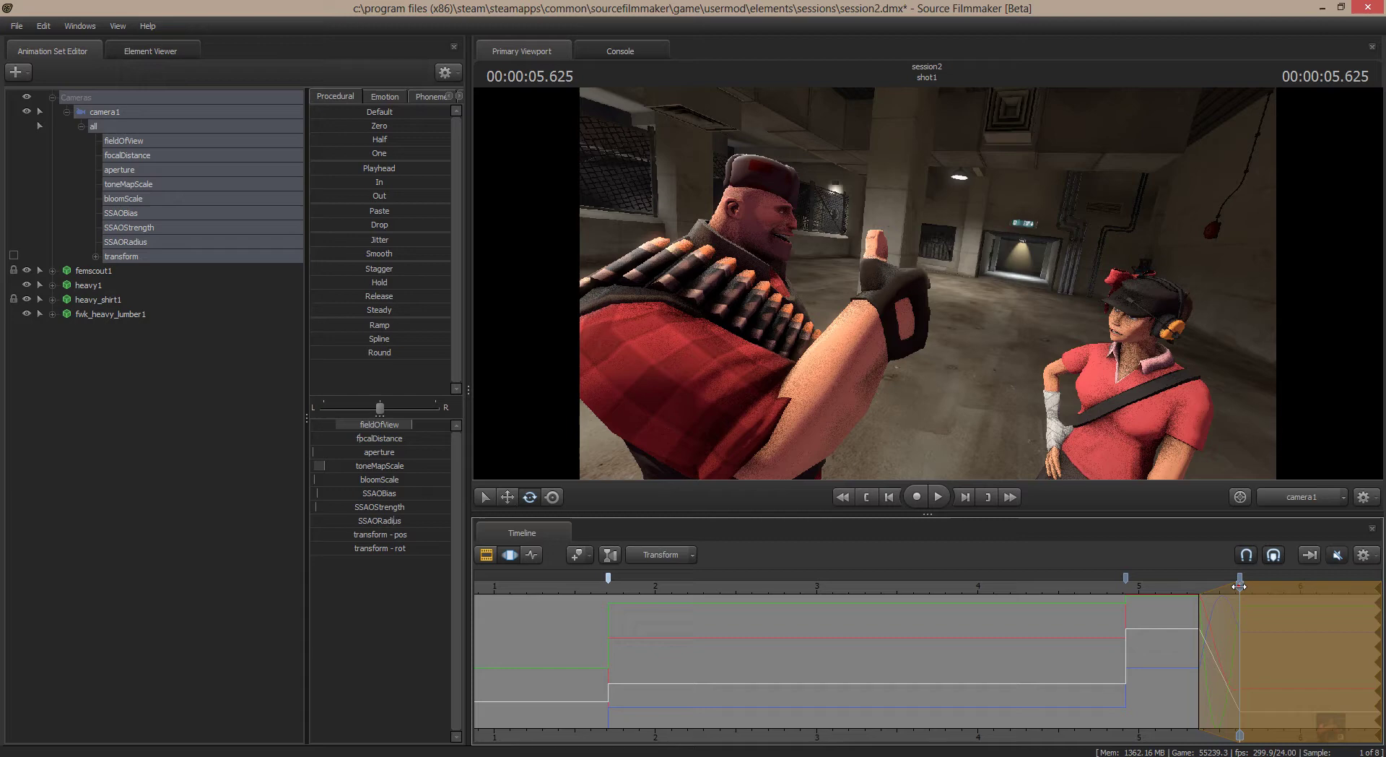
Reframe camera1 wider so the Heavy and Scout both show fully, and commit it at 00:00:05.750.
left_click_drag(1239, 586, 1261, 623)
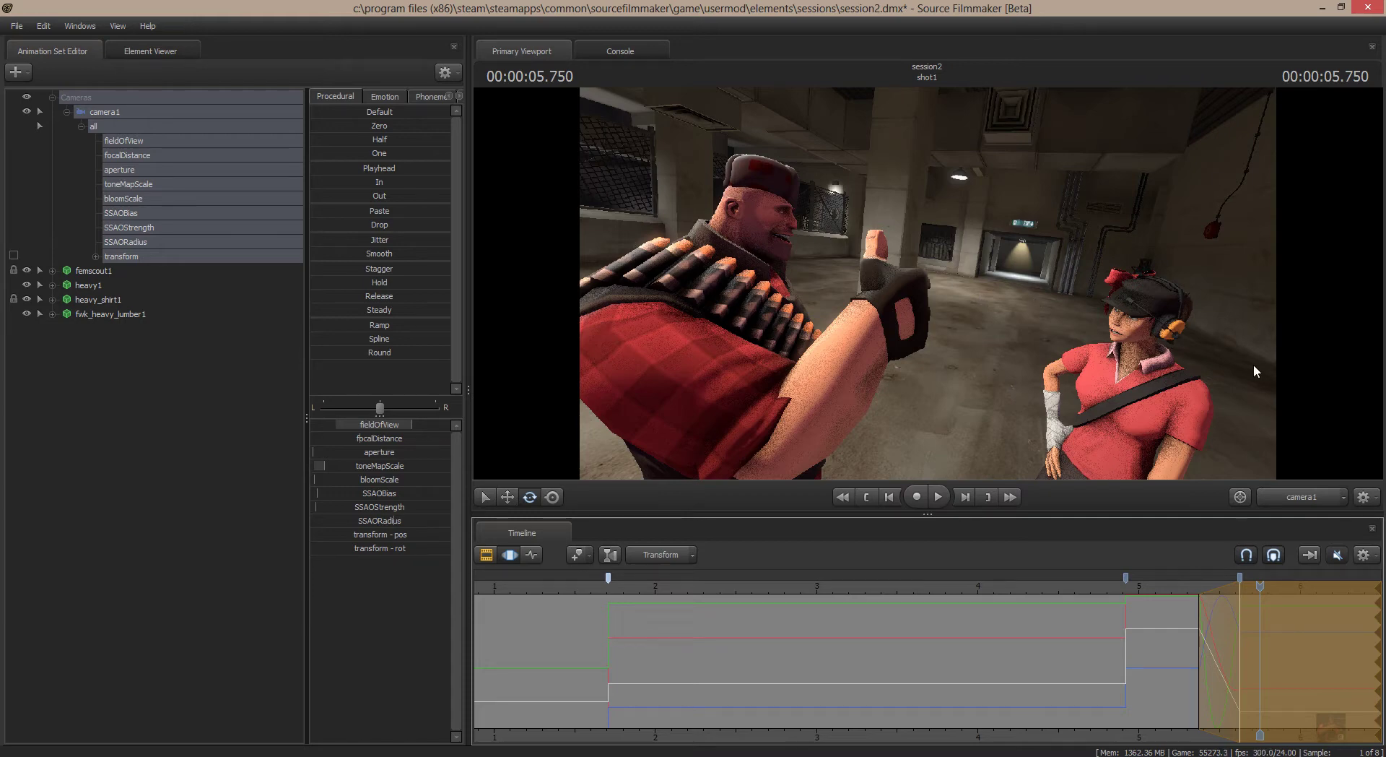
left_click_drag(1253, 364, 931, 290)
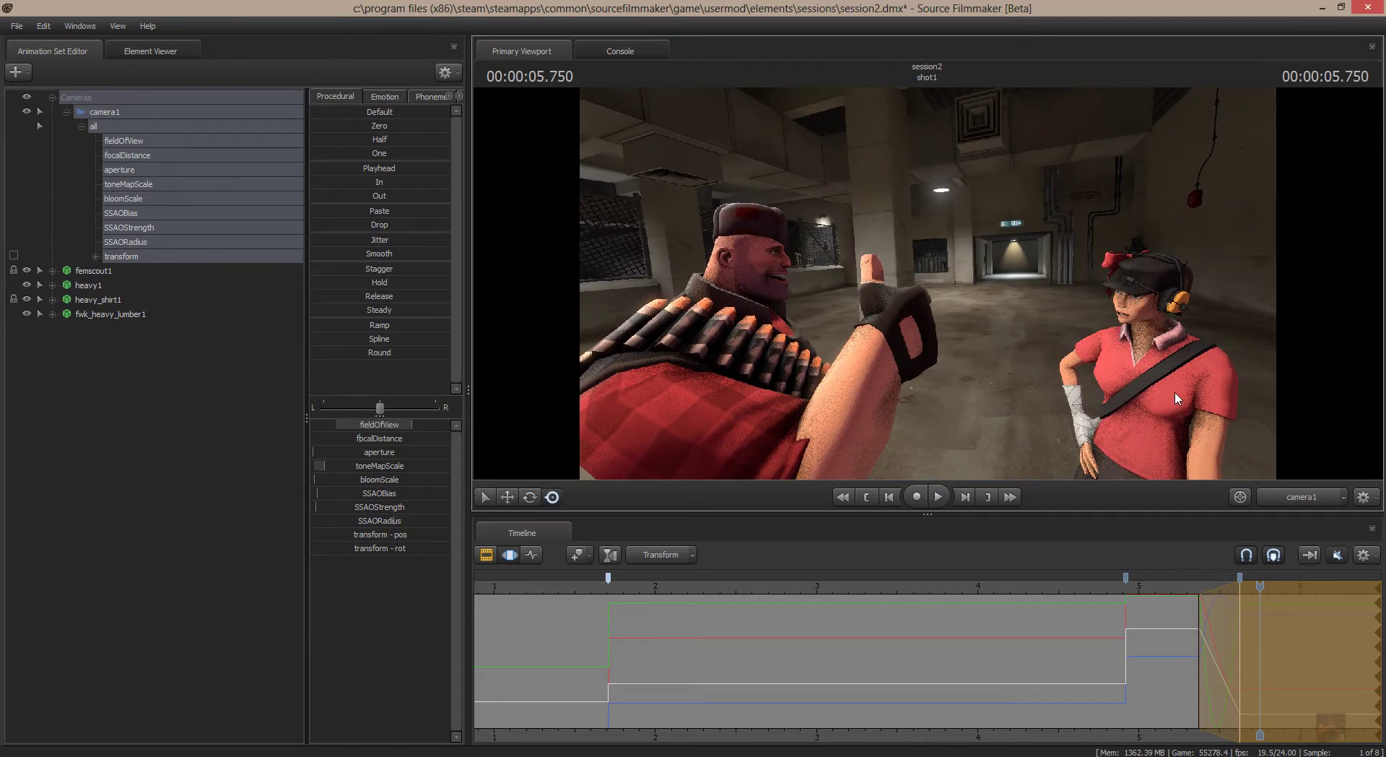
left_click_drag(1211, 414, 1211, 414)
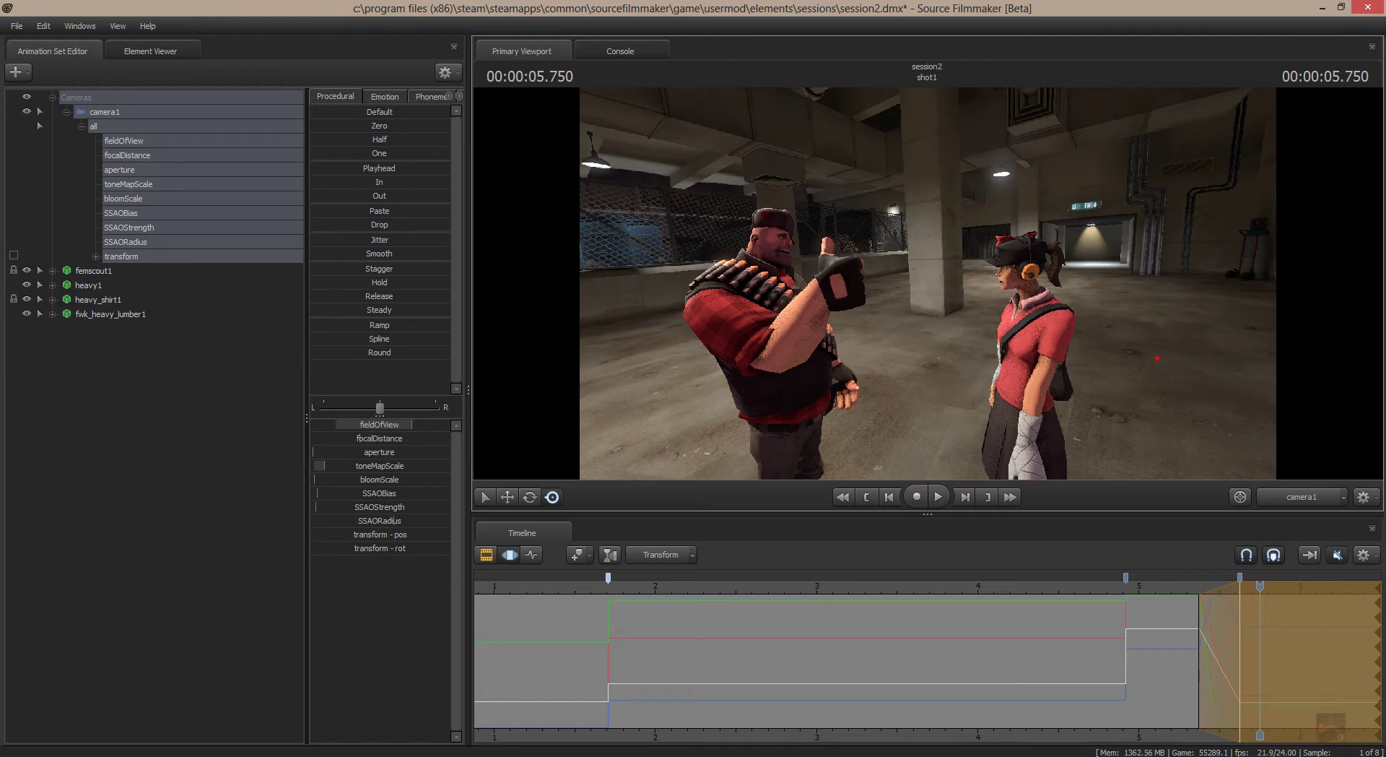
left_click_drag(1158, 358, 1158, 358)
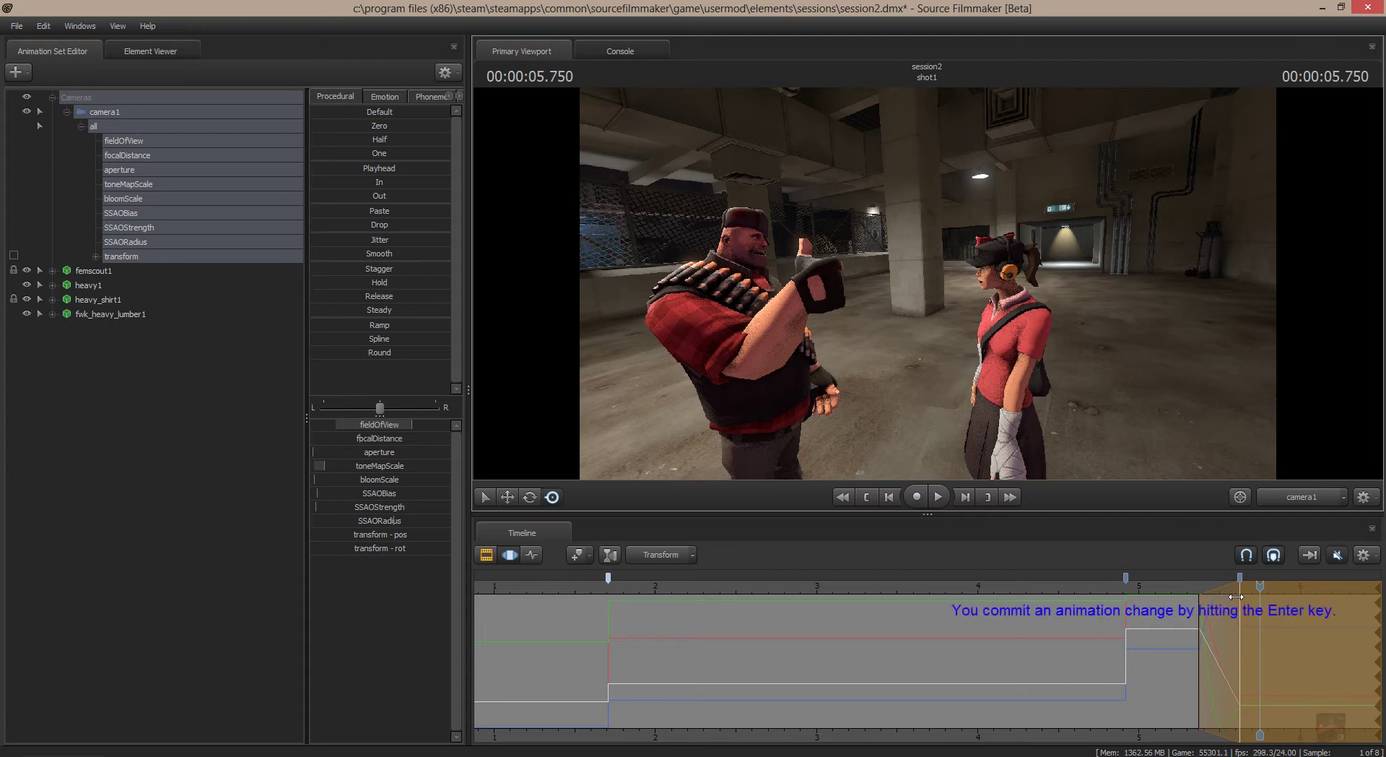
key("Return")
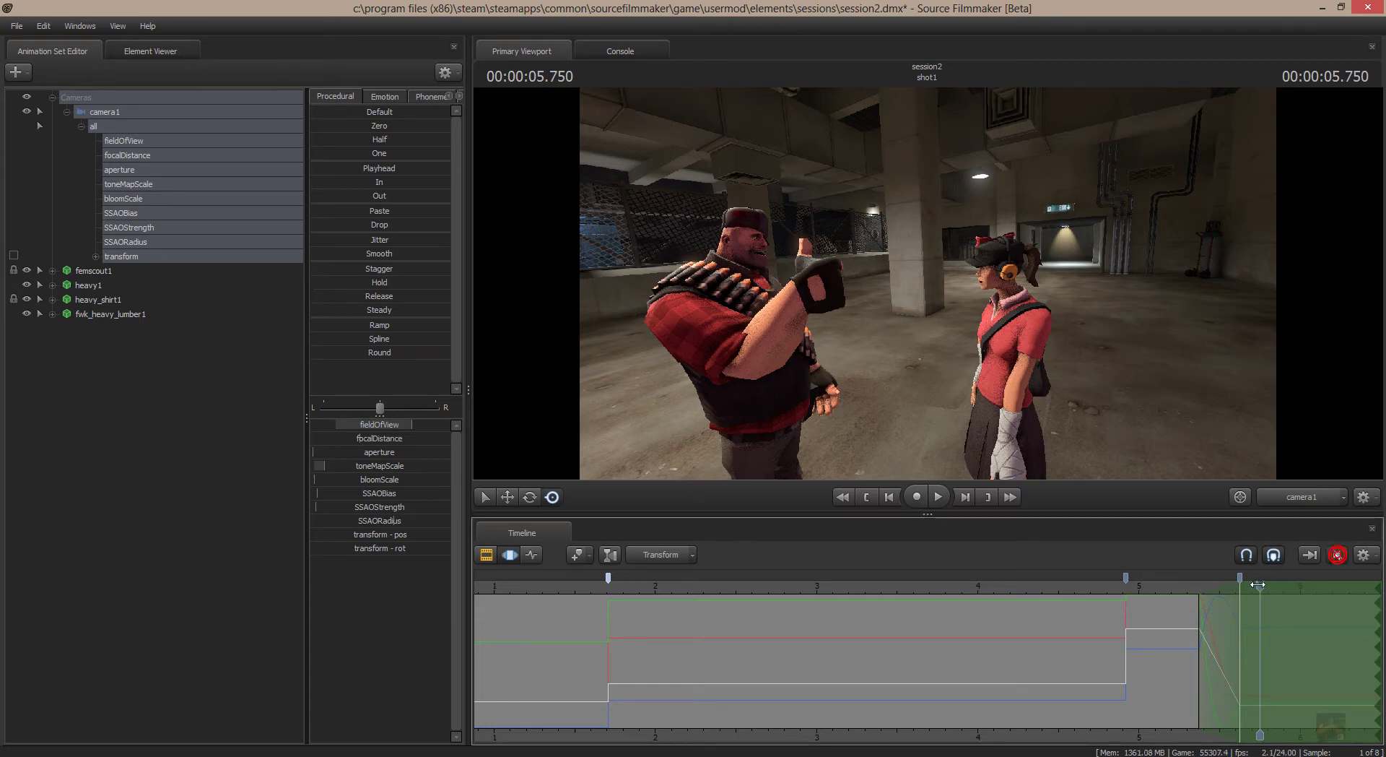
left_click_drag(1292, 578, 474, 584)
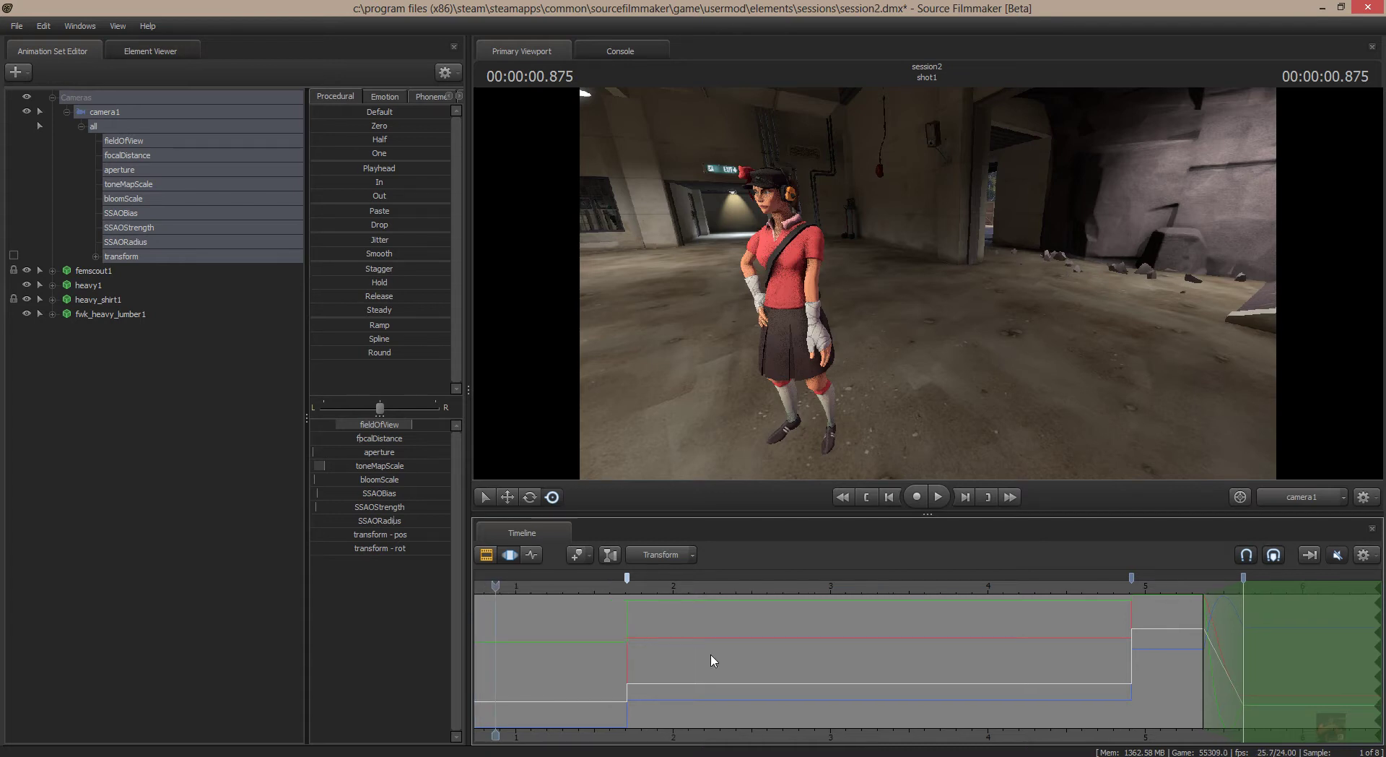
scroll(714, 659, "down", 4)
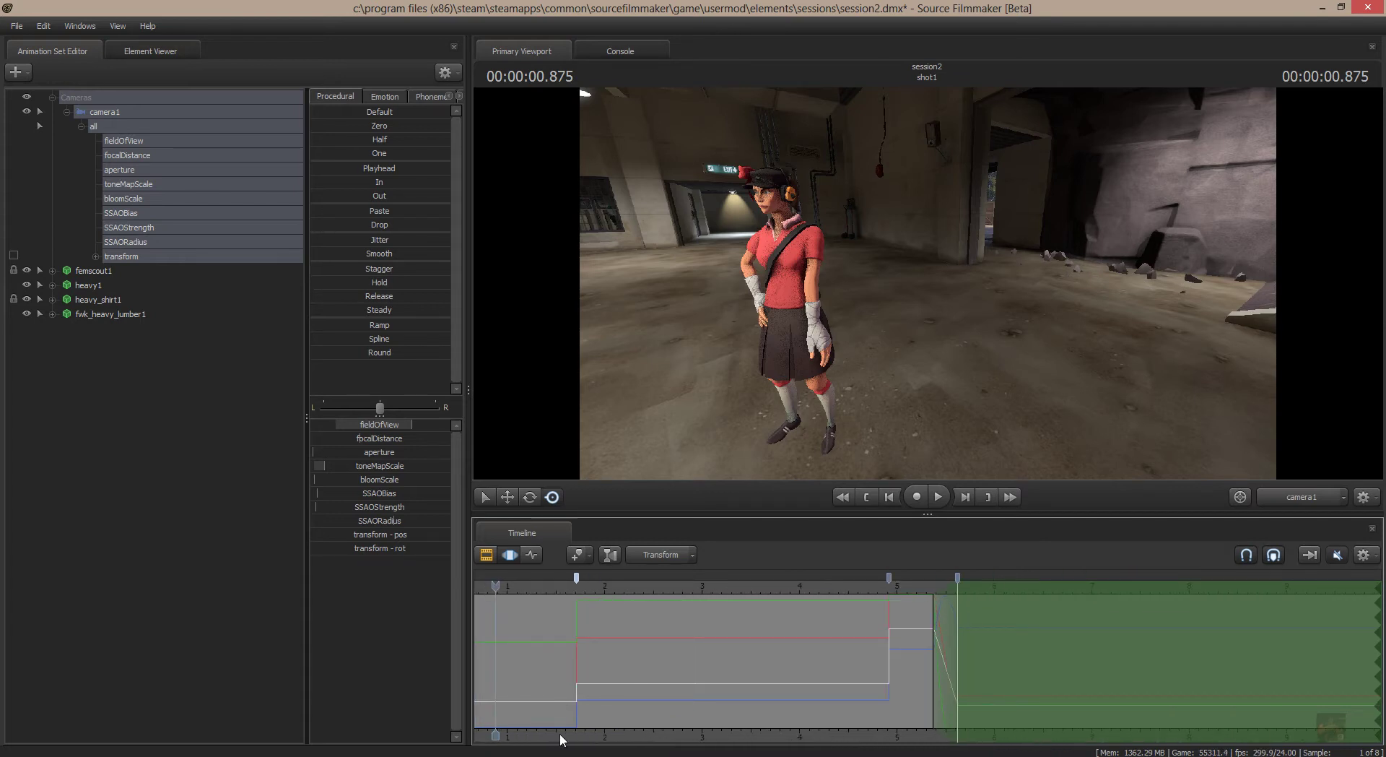
middle_click_drag(560, 736, 677, 742)
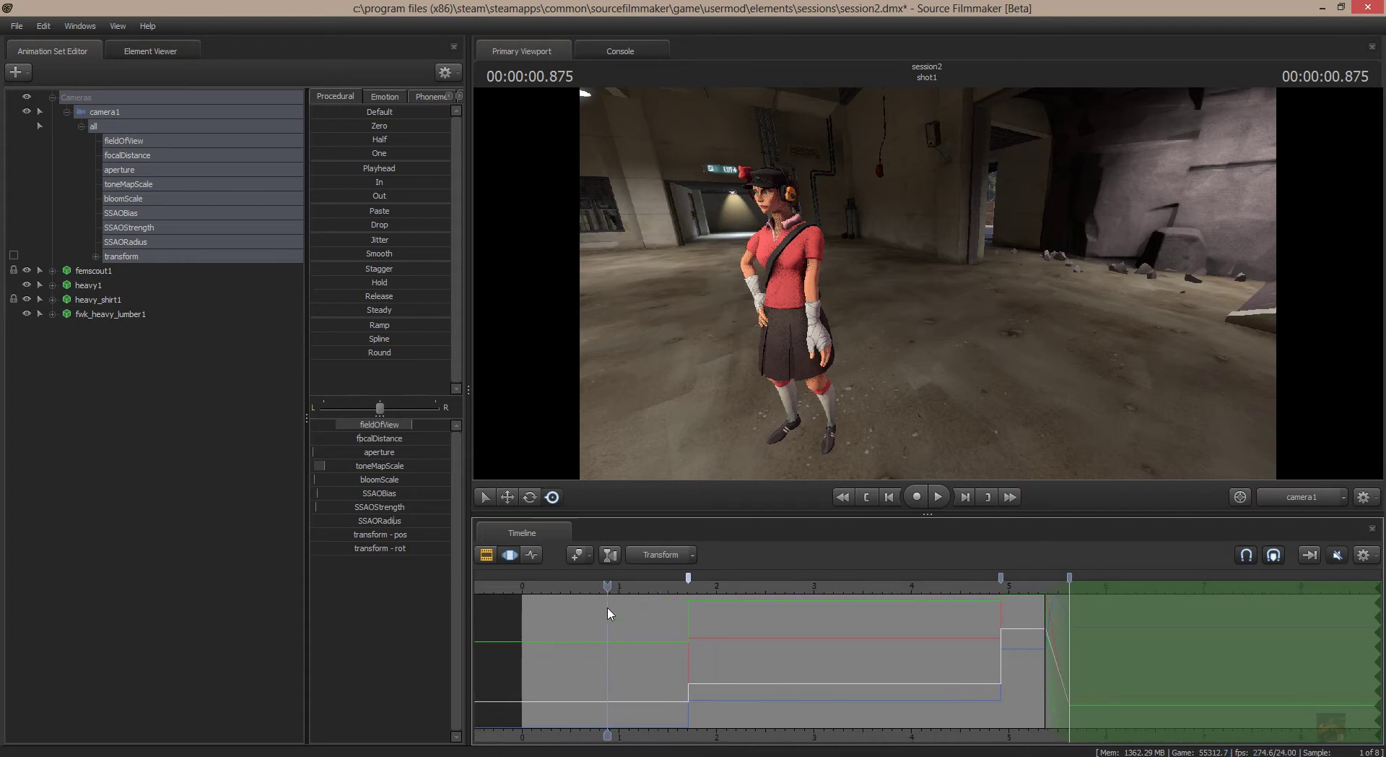
left_click_drag(608, 585, 522, 586)
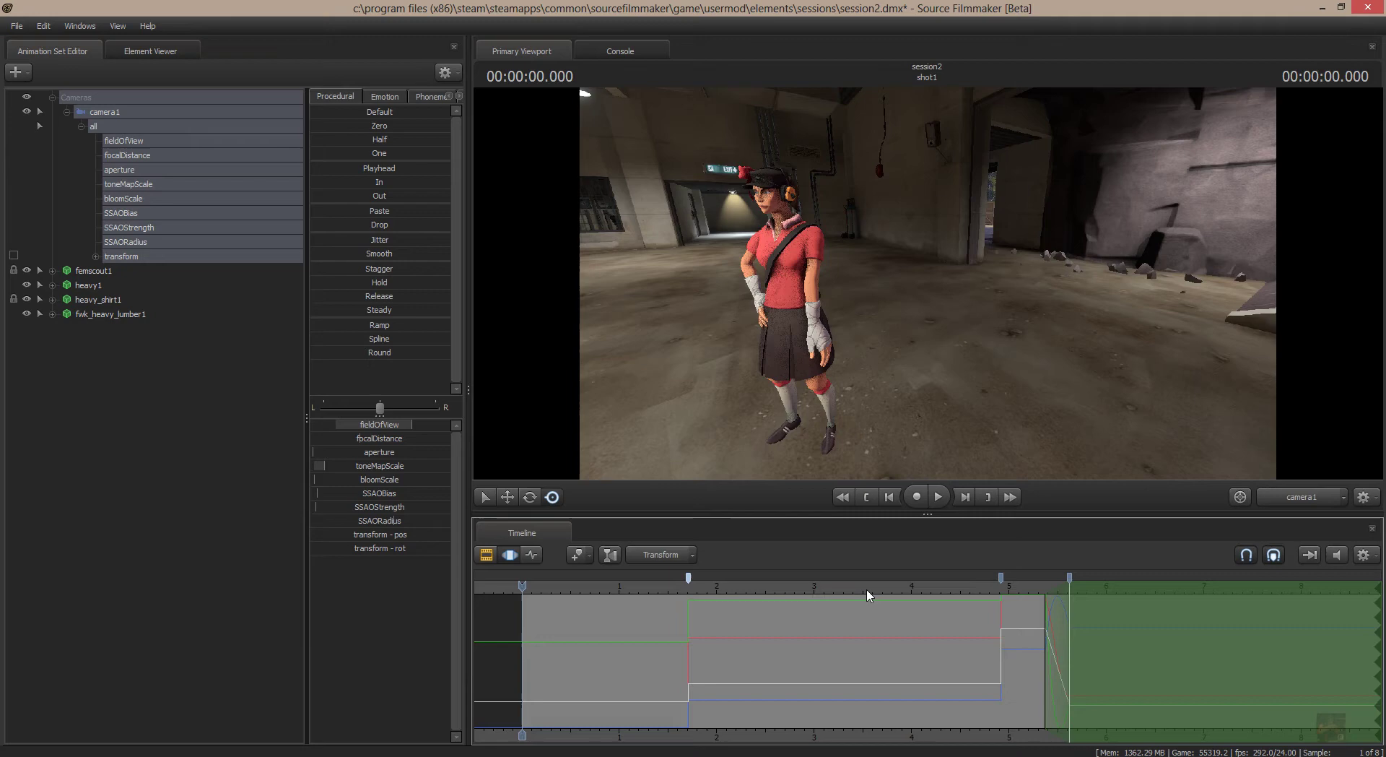
left_click(938, 496)
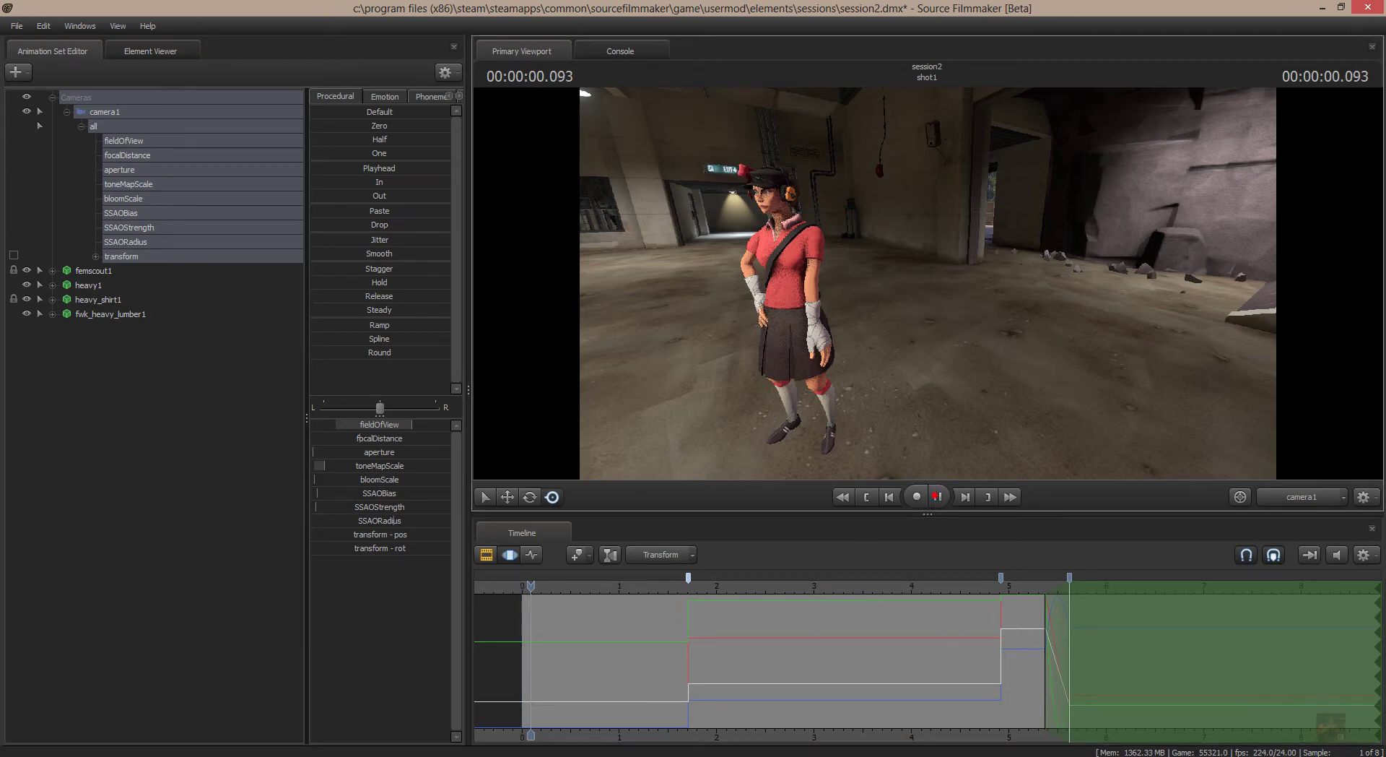